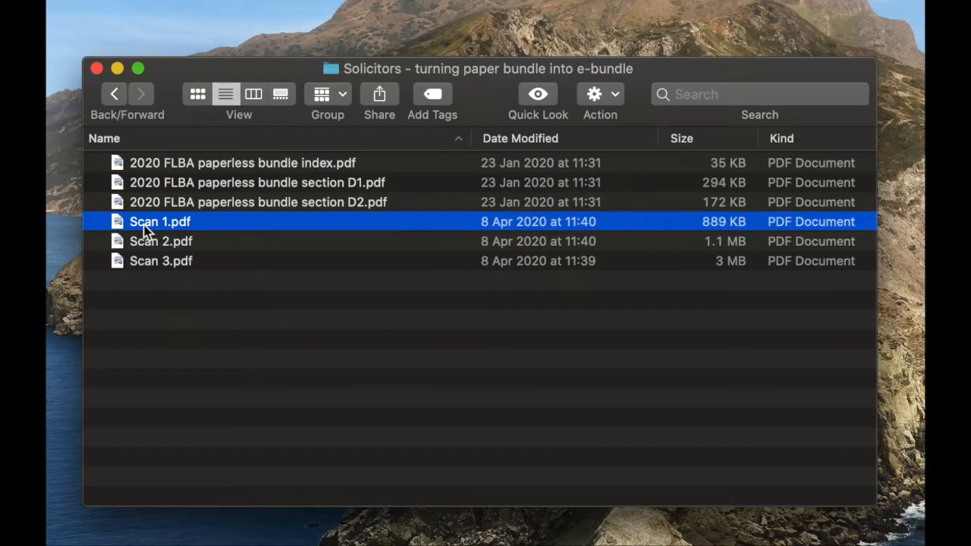
Rename Scan 1.pdf as Section A.pdf and Scan 2.pdf as Section B.pdf
left_click(144, 226)
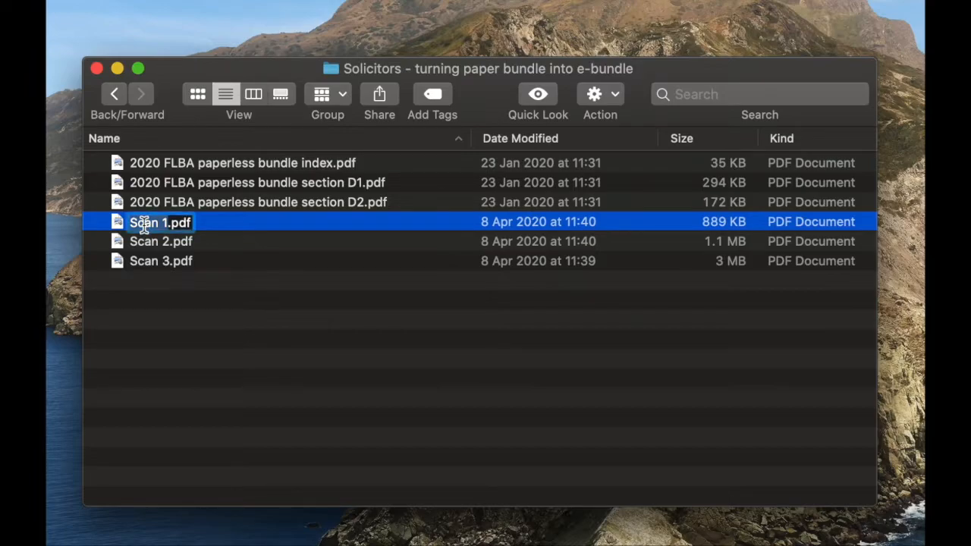
type("Section A")
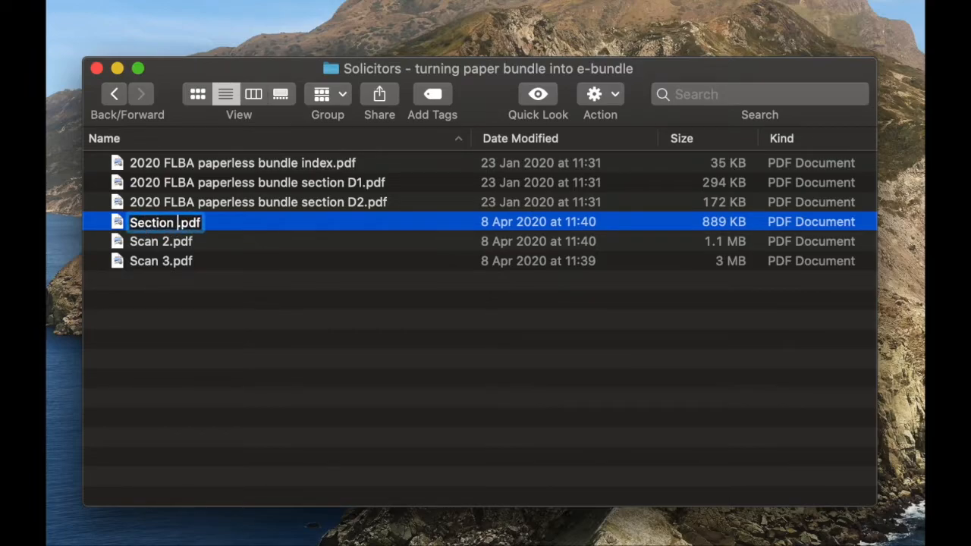
left_click(157, 243)
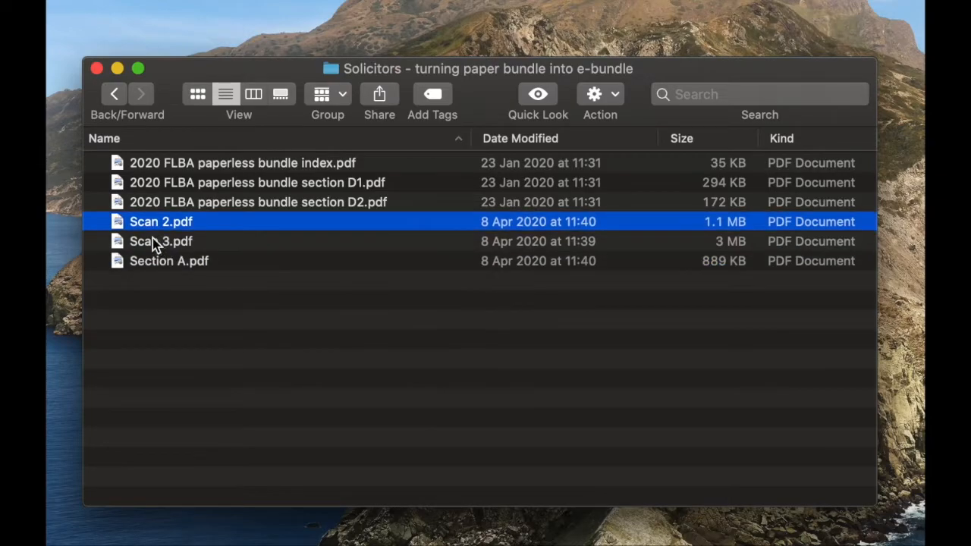
left_click(151, 227)
type("Section B")
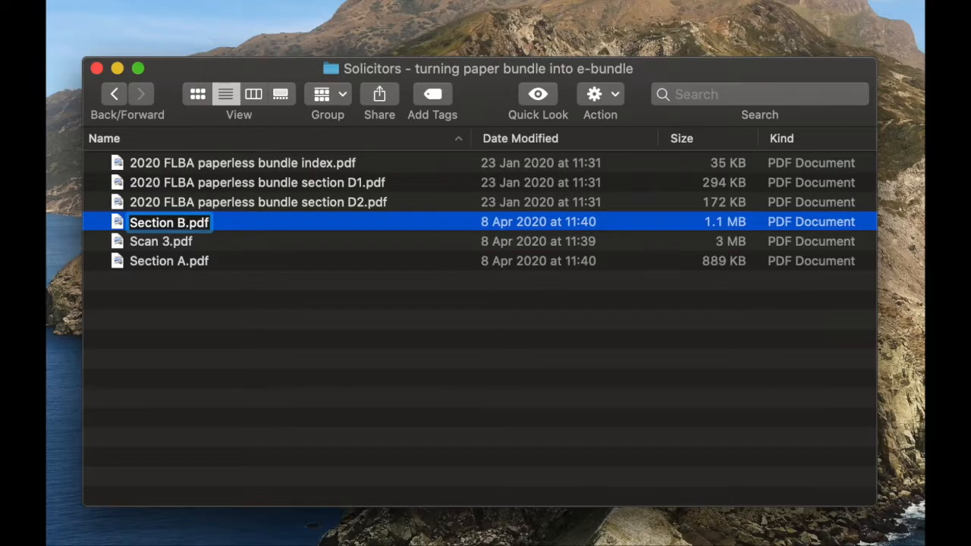
key("Return")
Rename Scan 3.pdf as Section C.pdf and the 2020 FLBA paperless bundle index file as Index.pdf
left_click(147, 223)
left_click(147, 223)
type("Section C")
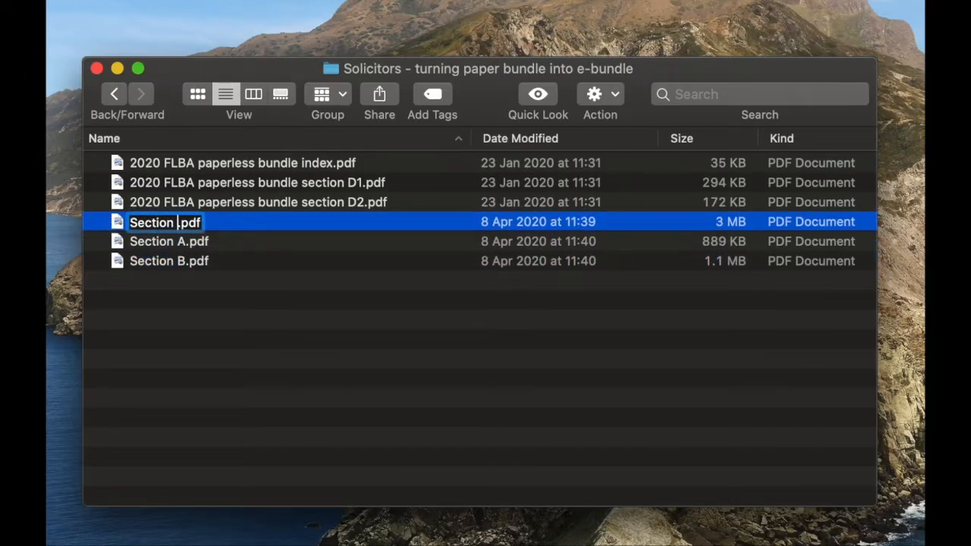
key("Return")
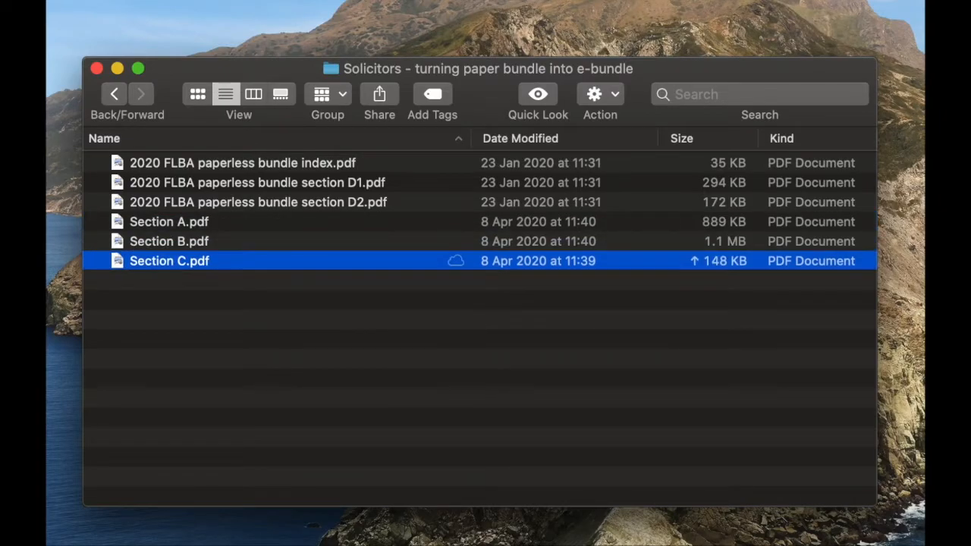
left_click(160, 167)
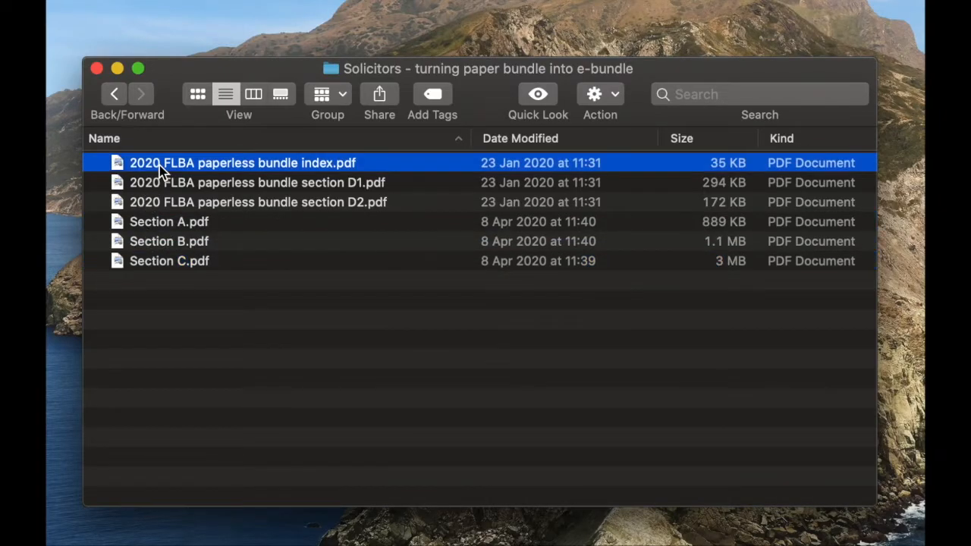
key("Return")
type("Index")
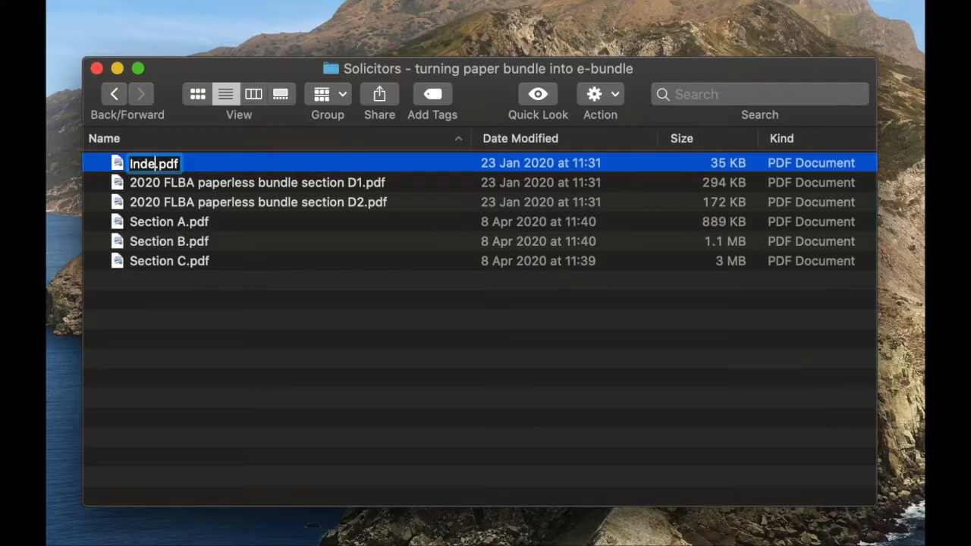
key("Return")
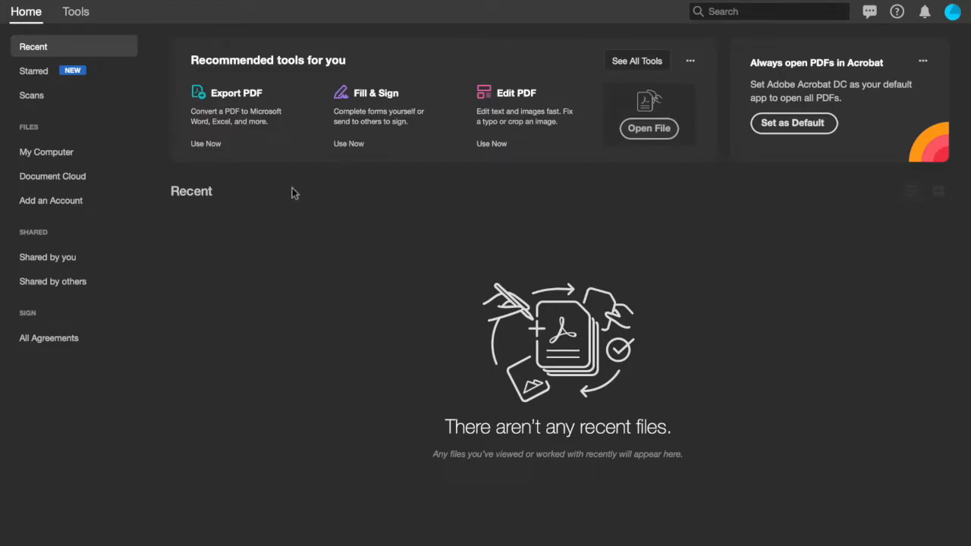
Switch to Adobe Acrobat and add all six PDFs from the Solicitors folder to the Combine Files tool
left_click(77, 13)
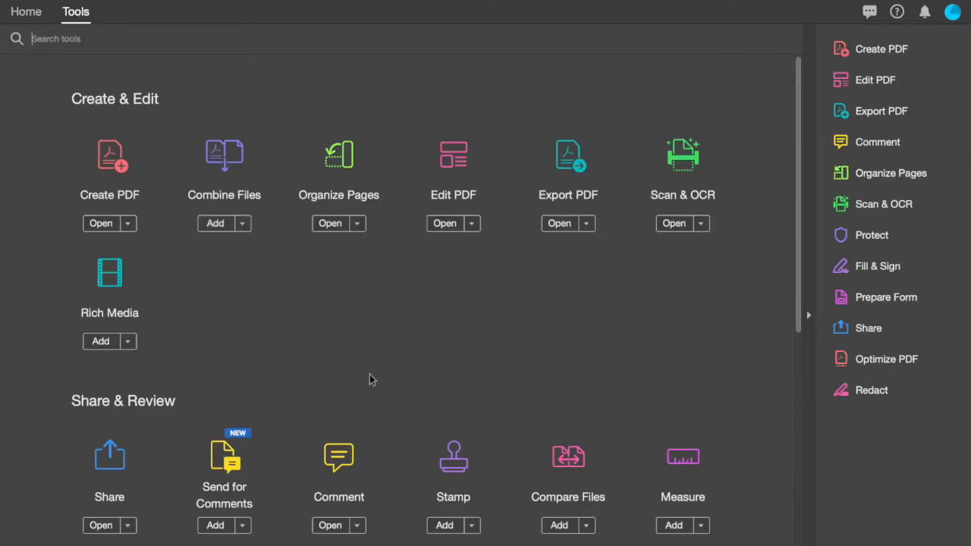
left_click(211, 199)
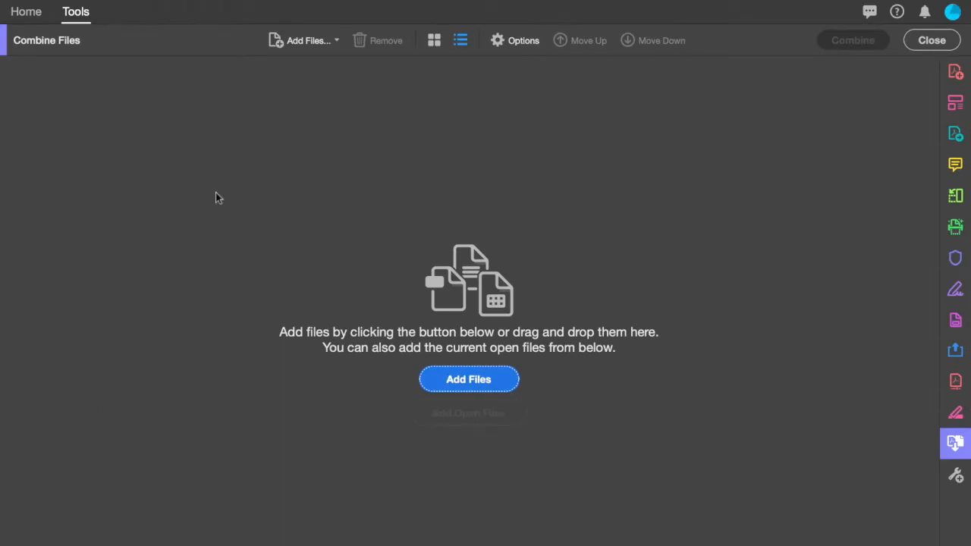
left_click(460, 379)
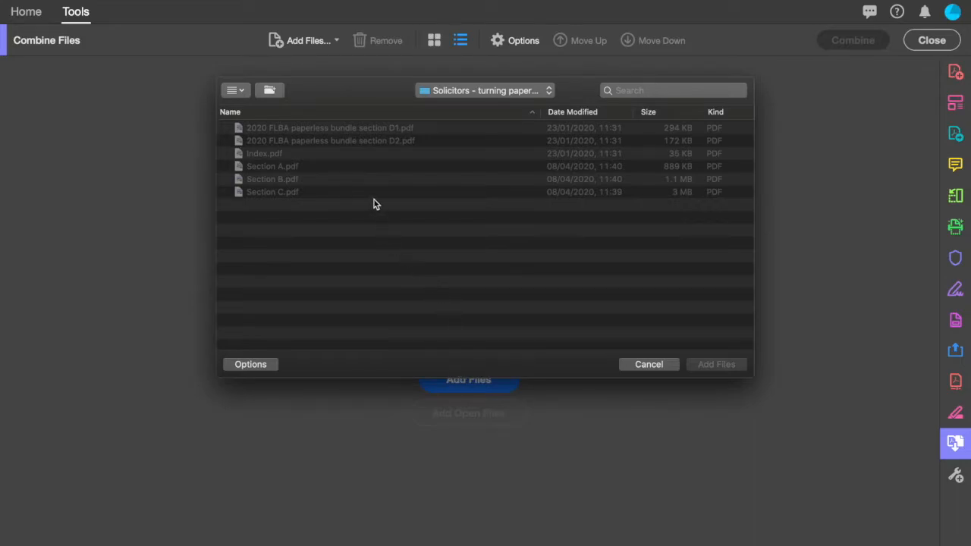
left_click(361, 130)
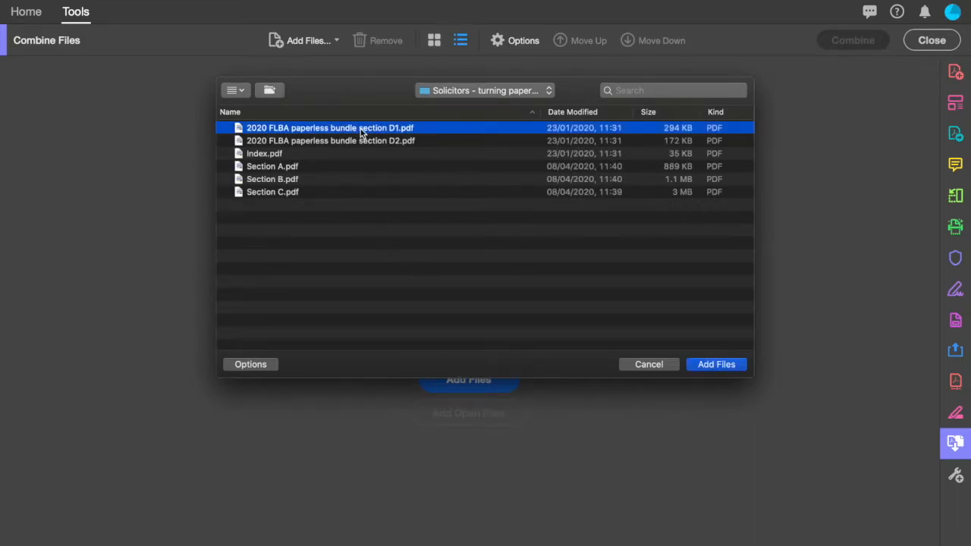
left_click(356, 193, "shift")
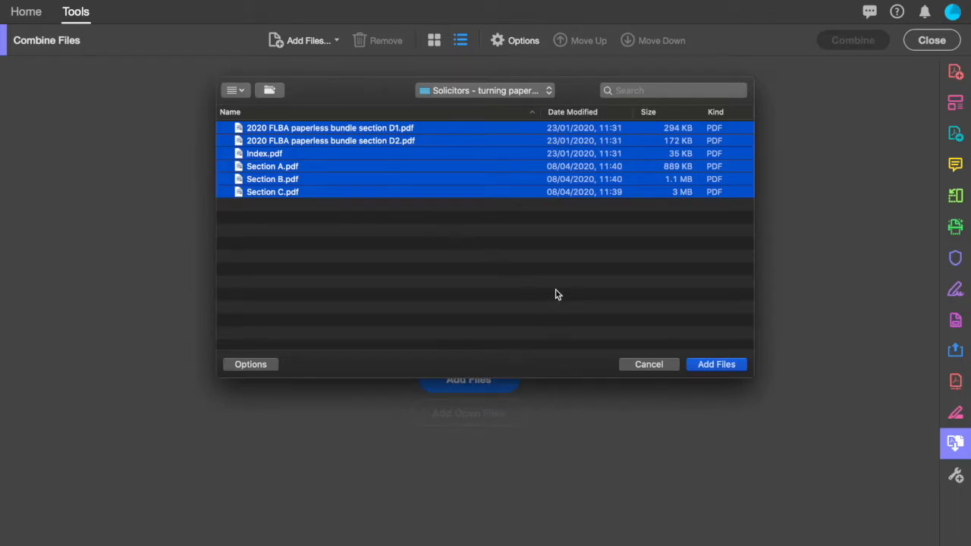
left_click(716, 365)
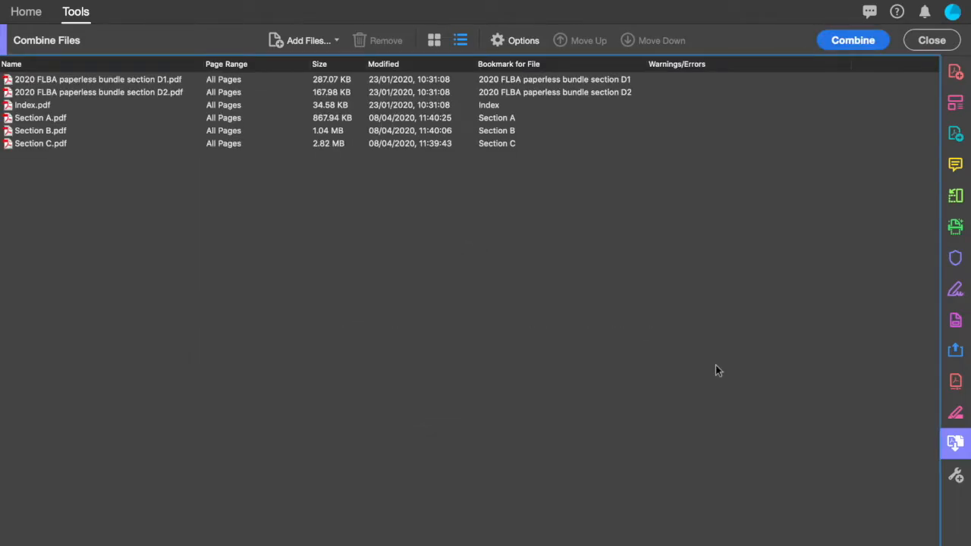
Move Index.pdf to the start of the list of files for combining
left_click(515, 106)
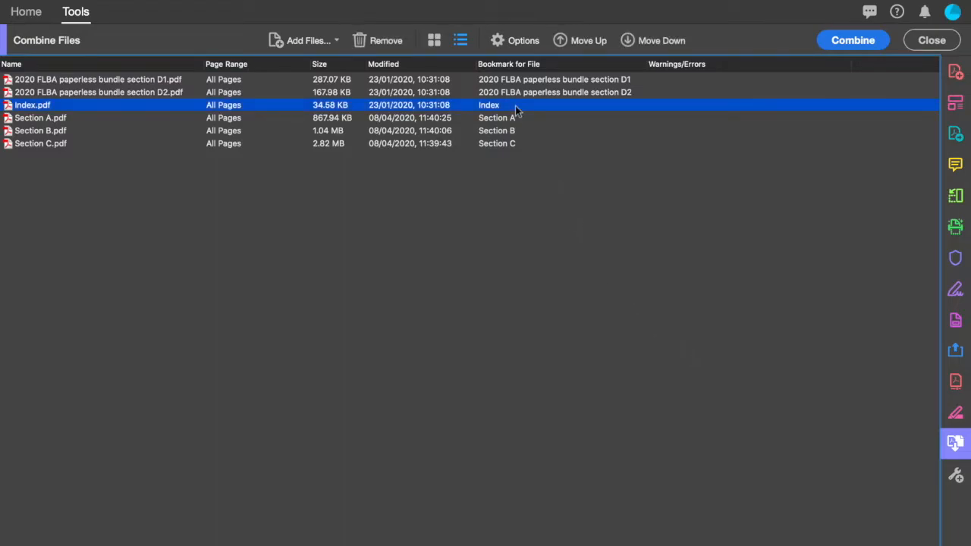
left_click(588, 41)
left_click(588, 43)
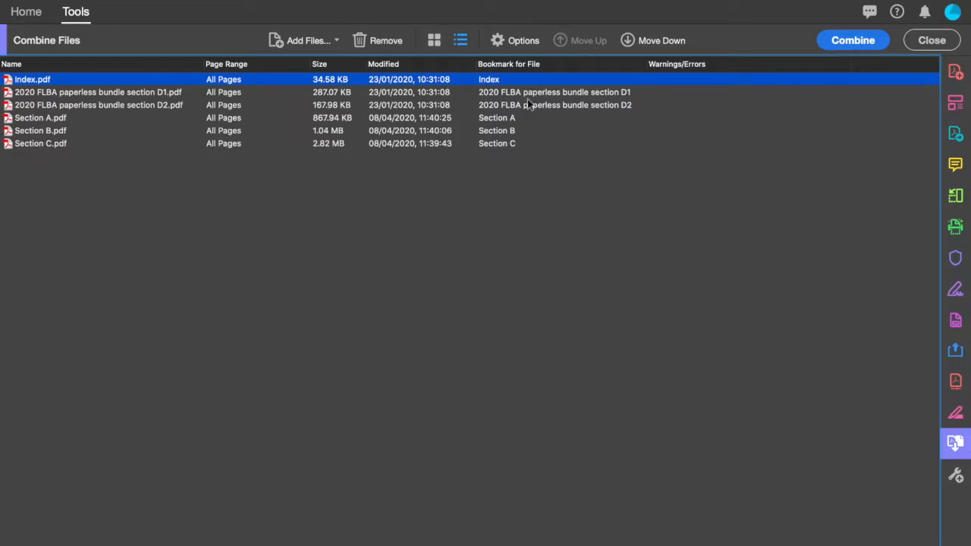
Place Section A, B and C directly after the index, ahead of sections D1 and D2, and combine the files into one PDF
left_click(515, 119)
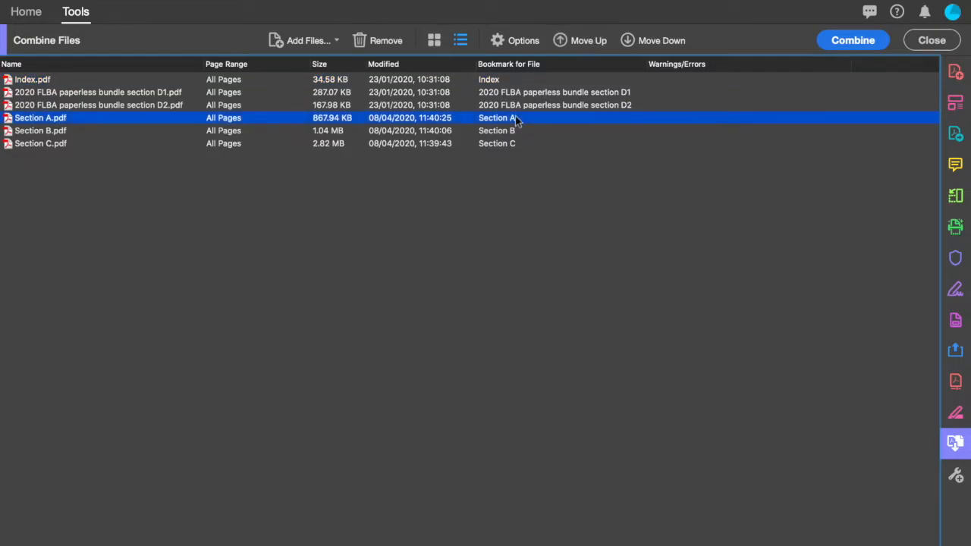
left_click(527, 145, "shift")
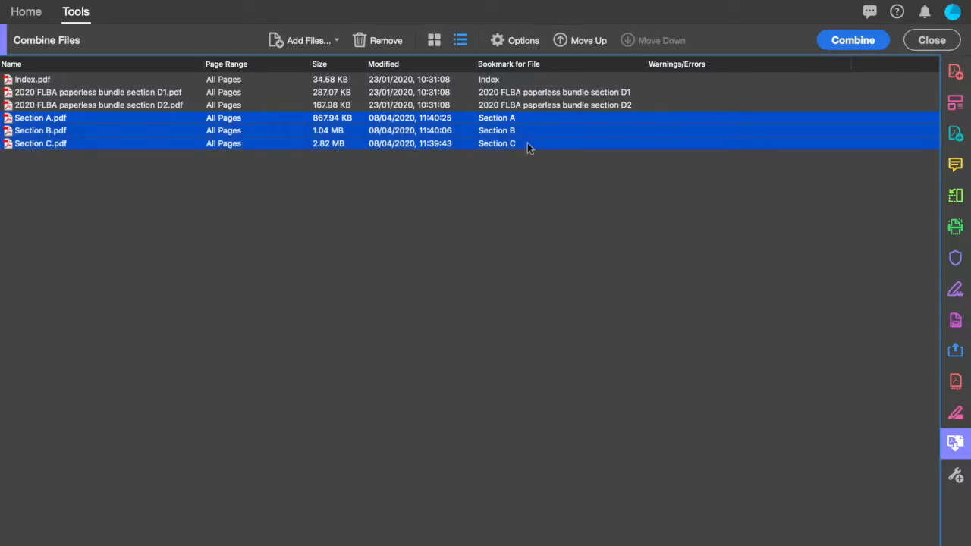
left_click(593, 46)
left_click(593, 45)
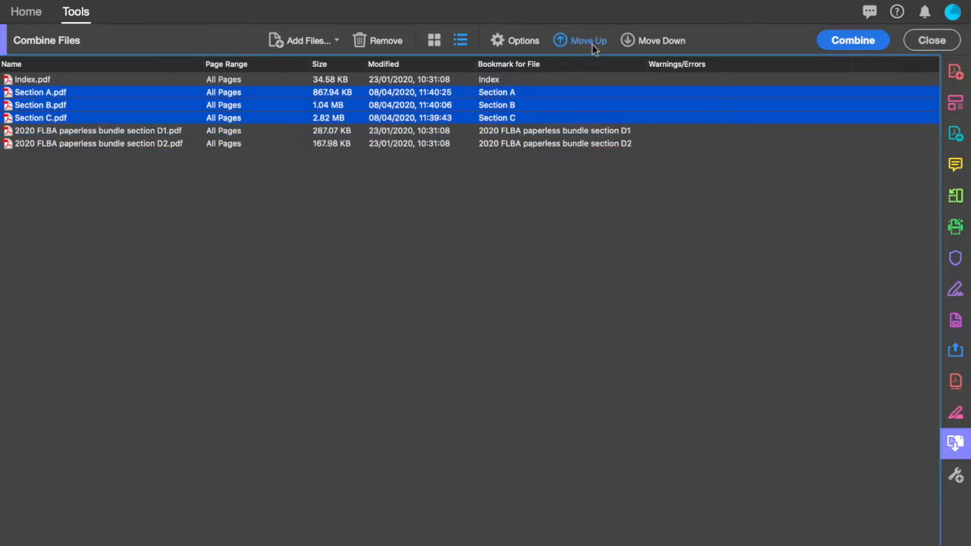
left_click(476, 168)
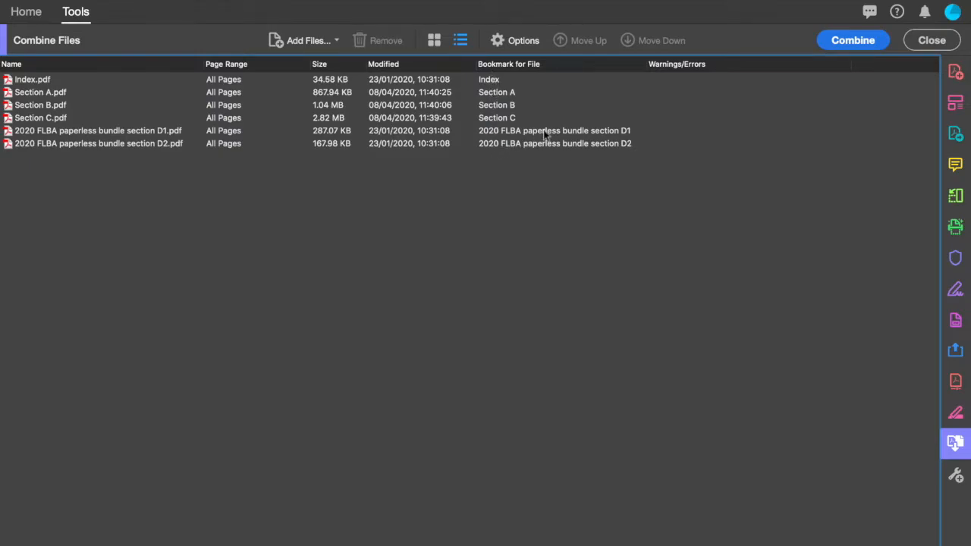
left_click(852, 47)
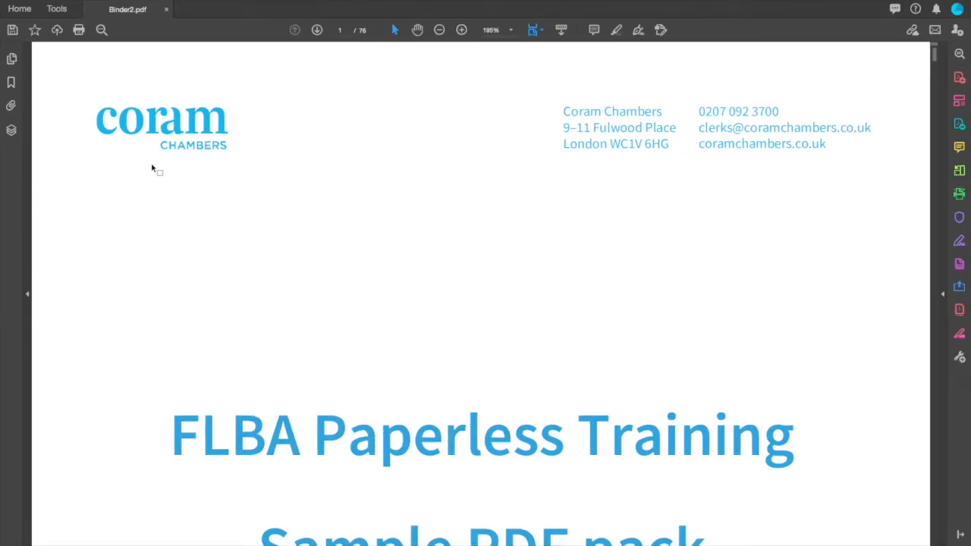
Display the bookmarks of the combined PDF and visit Section B, Section C and section D1 through them
left_click(12, 82)
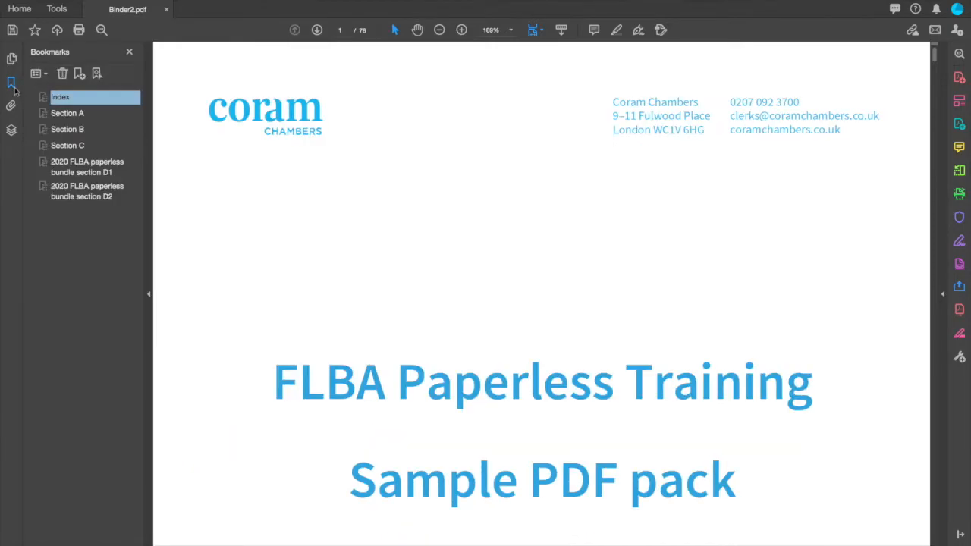
left_click(68, 130)
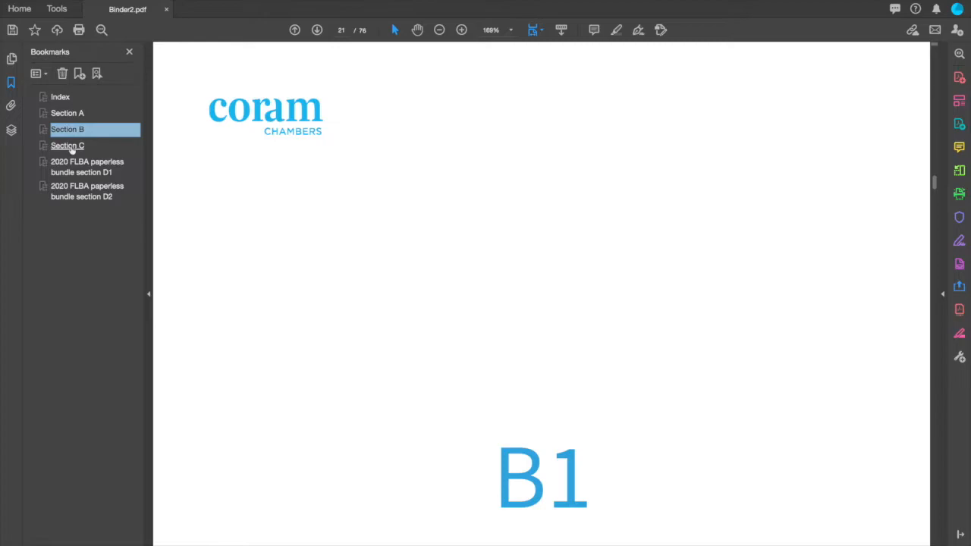
left_click(71, 147)
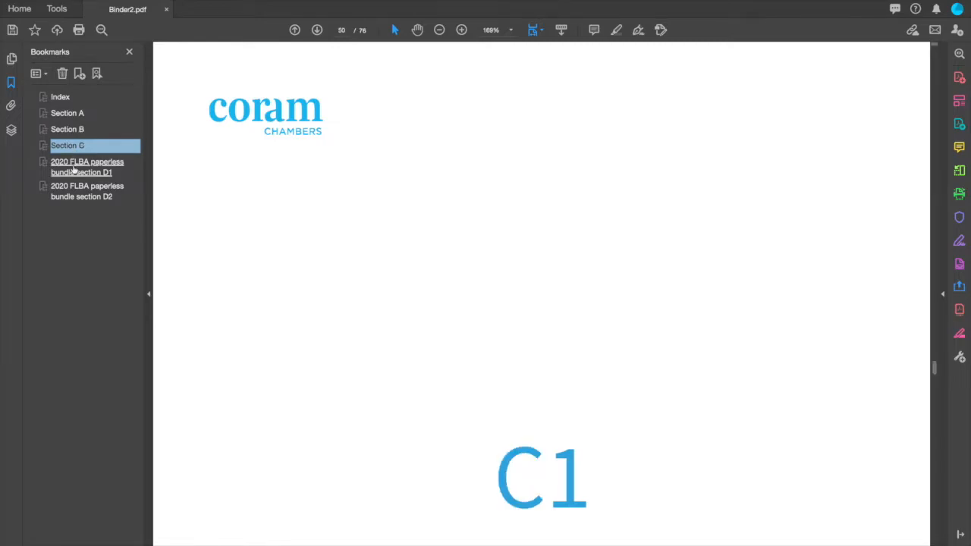
left_click(74, 170)
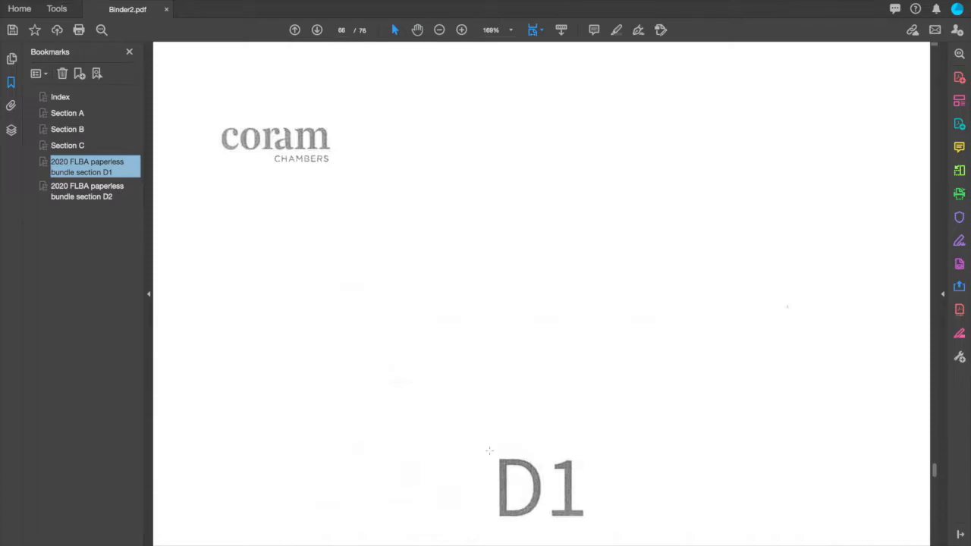
Examine whether the D1 heading on the scanned page can be selected as text
left_click_drag(489, 451, 615, 525)
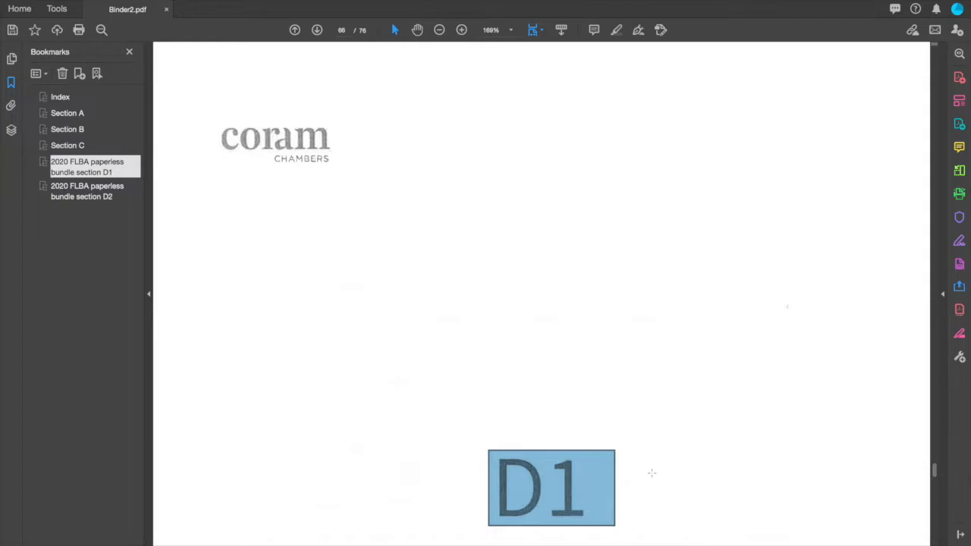
key("ctrl+a")
left_click(488, 449)
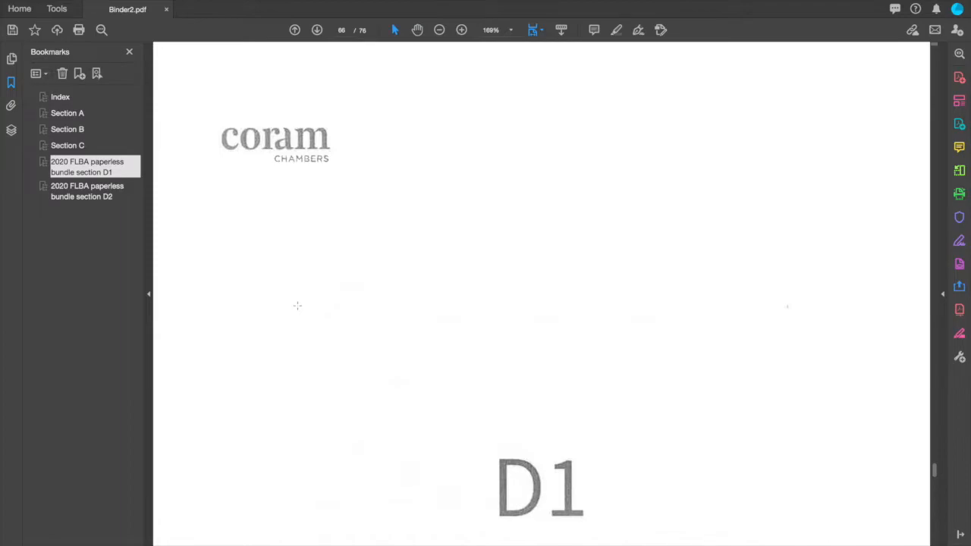
Save the combined PDF as CourtBundle.pdf in the "Solicitors - turning paper bundle into e-bundle" folder
key("super+s")
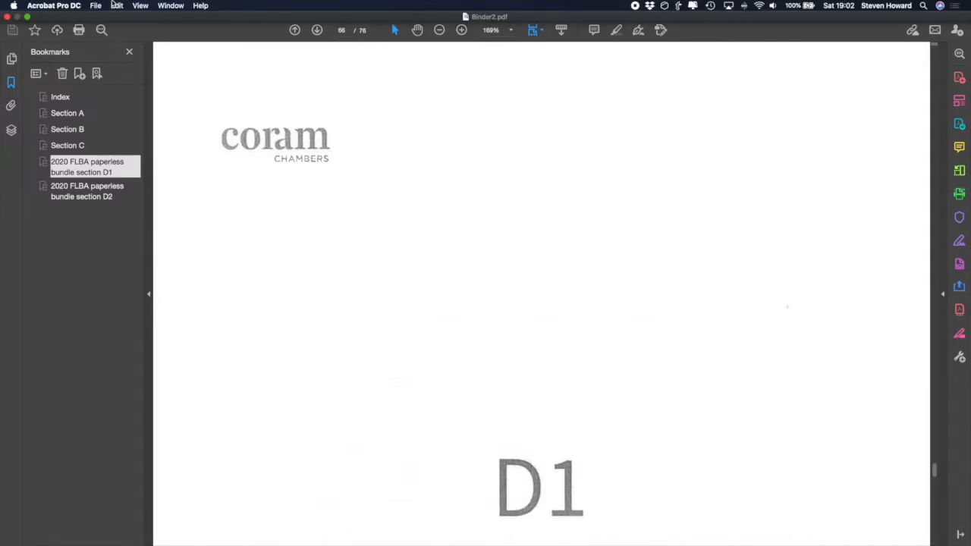
left_click(95, 6)
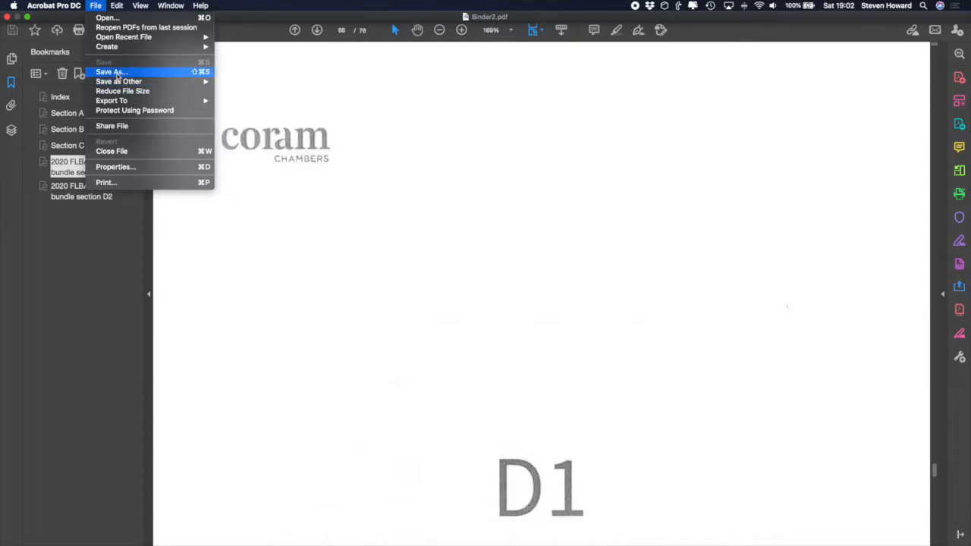
left_click(113, 72)
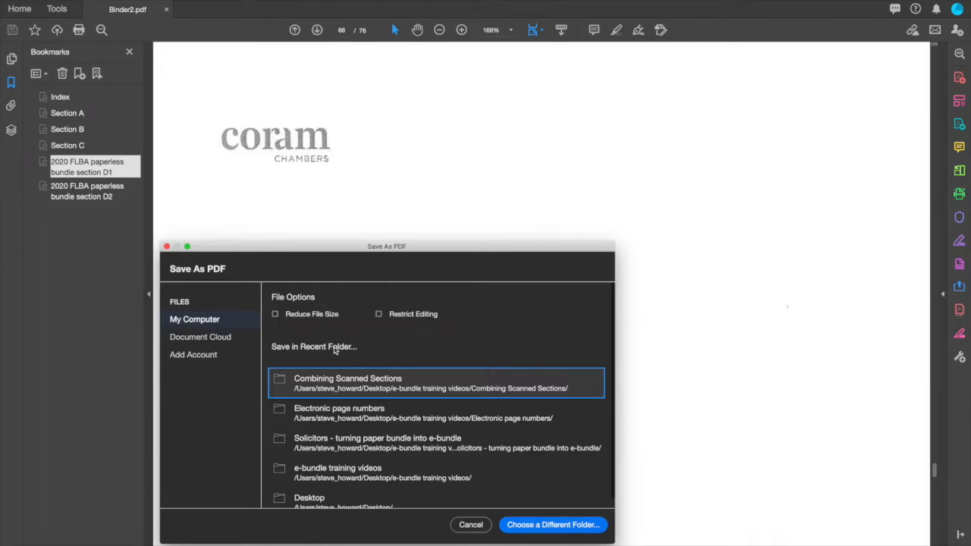
left_click(349, 443)
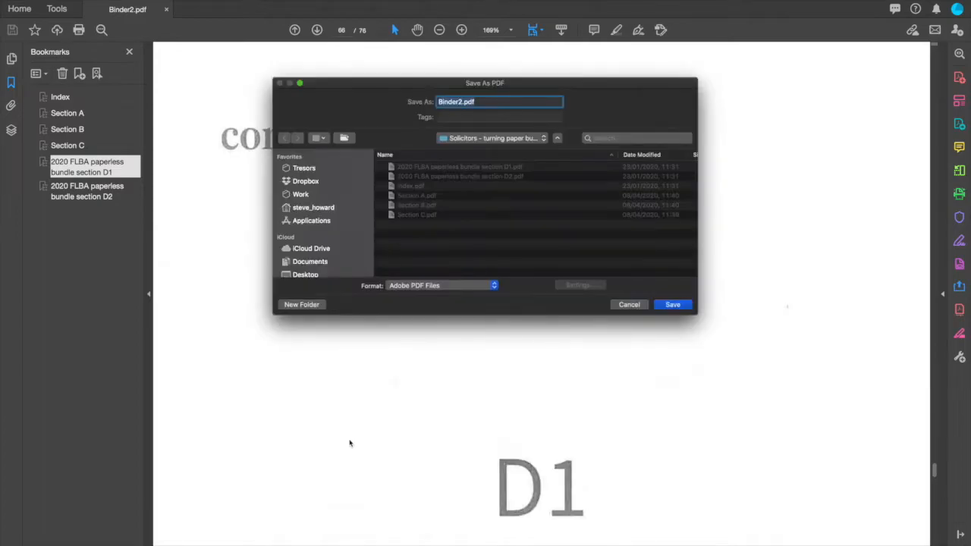
left_click(458, 103)
double_click(459, 103)
type("CourtBundle")
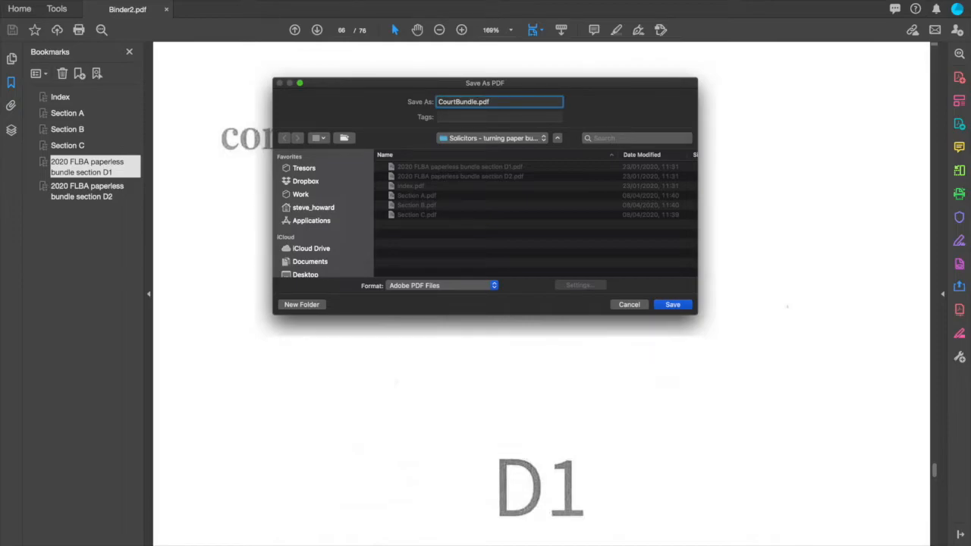
key("Return")
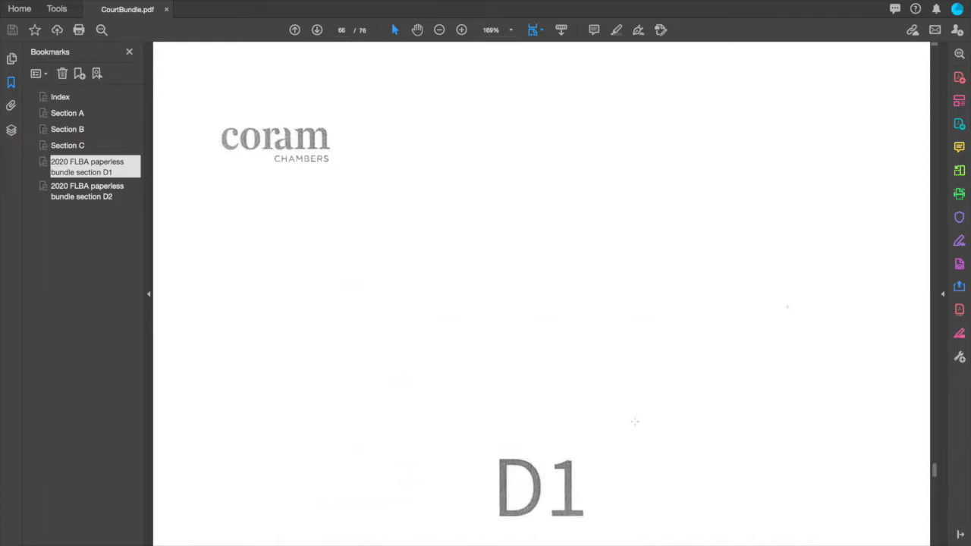
Enhance all pages of the scanned bundle with text recognition enabled, checking the available monochrome compression options
left_click(958, 194)
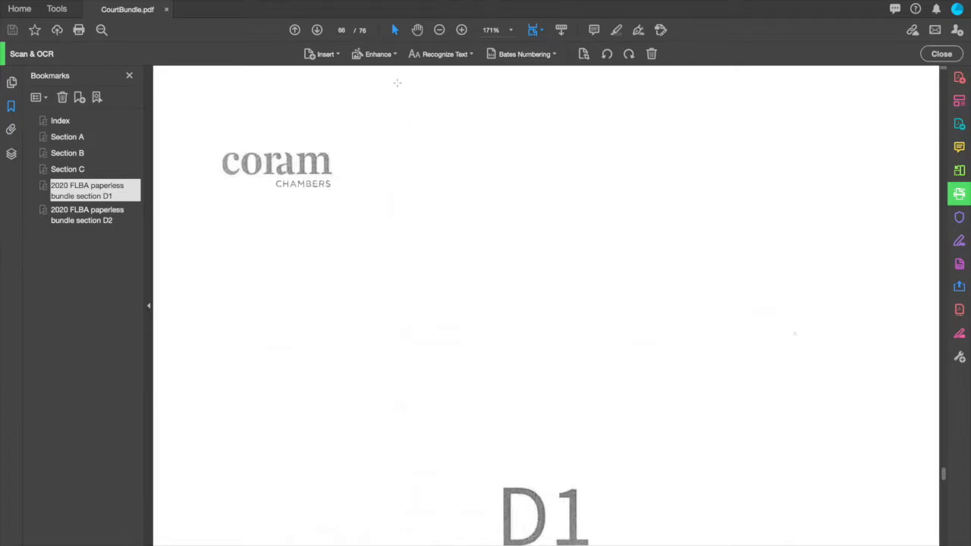
left_click(391, 59)
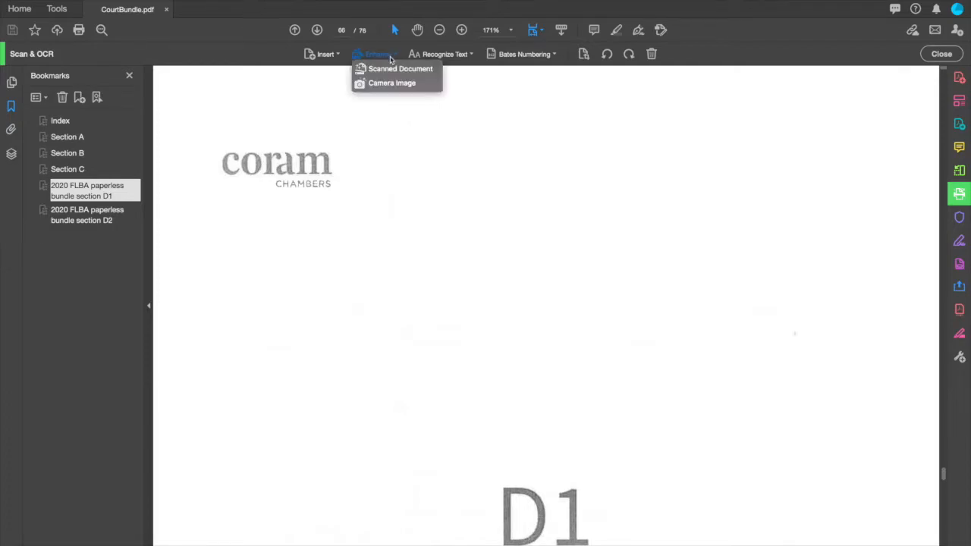
left_click(391, 69)
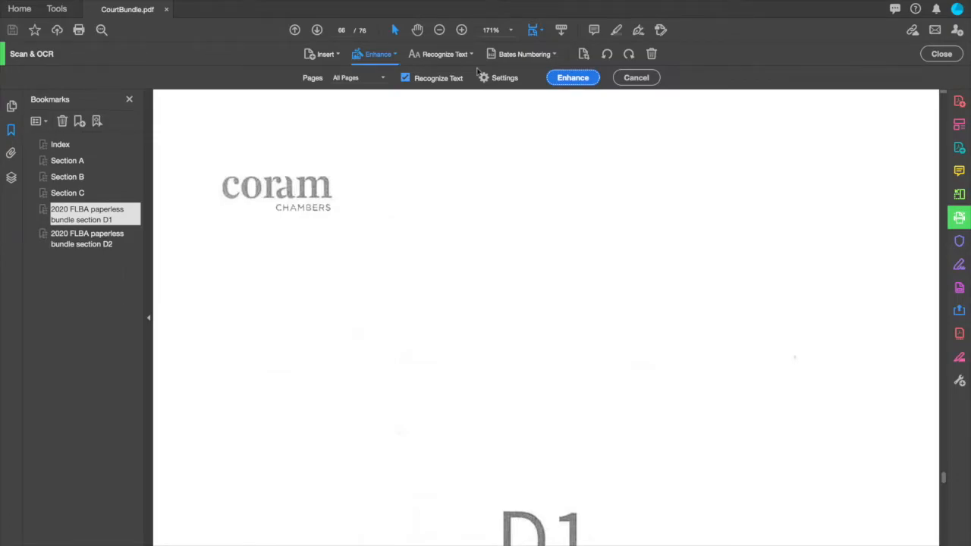
left_click(565, 79)
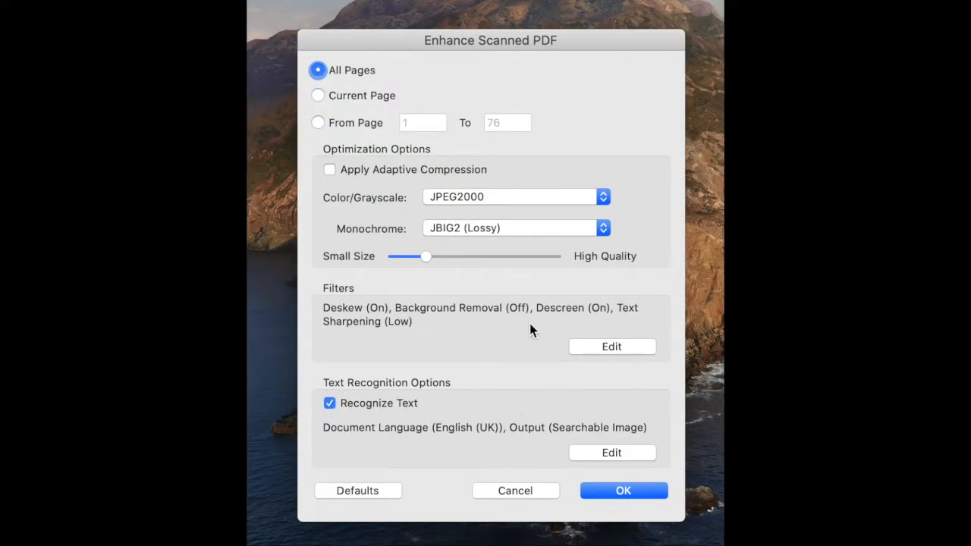
left_click(547, 229)
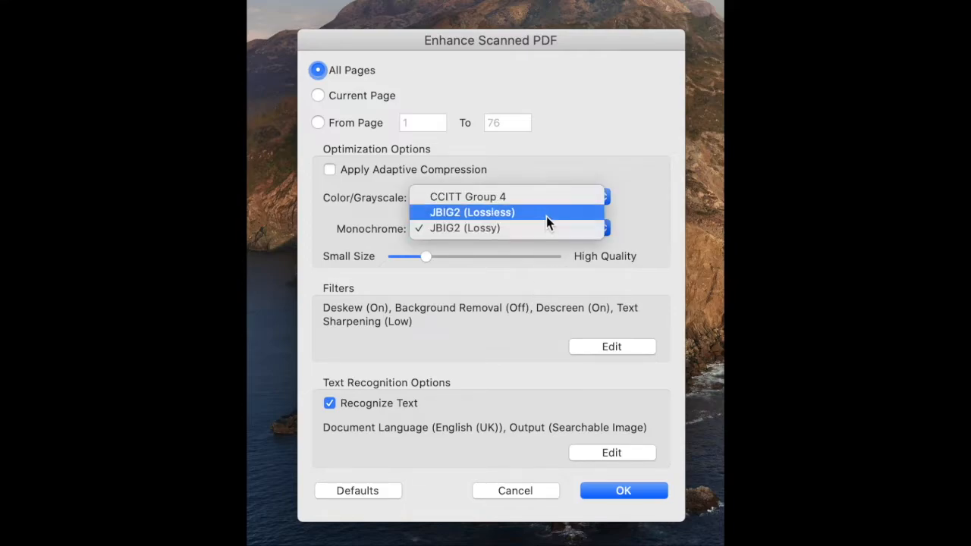
left_click(630, 213)
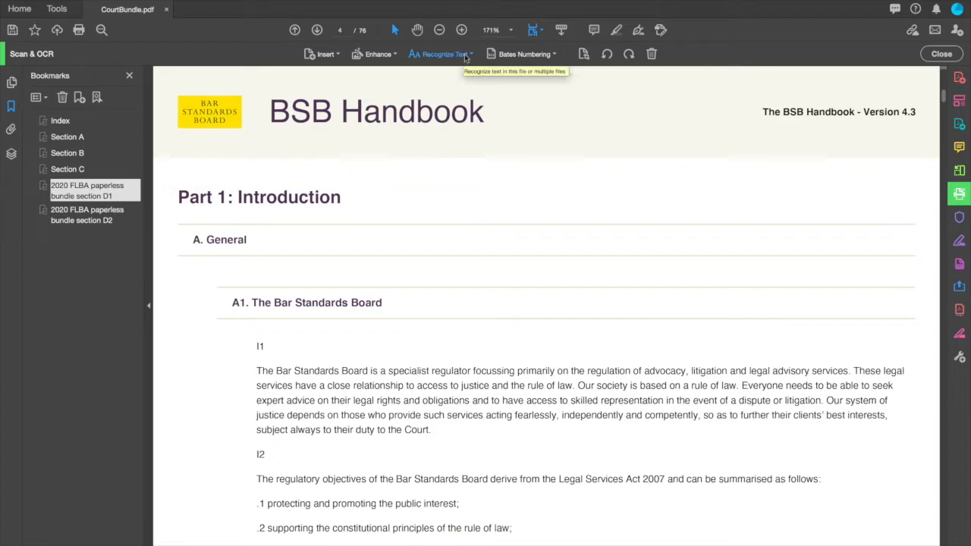
Review the text recognition settings with Searchable Image (Exact) as output, and leave Scan & OCR without running the recognition
left_click(465, 57)
left_click(455, 75)
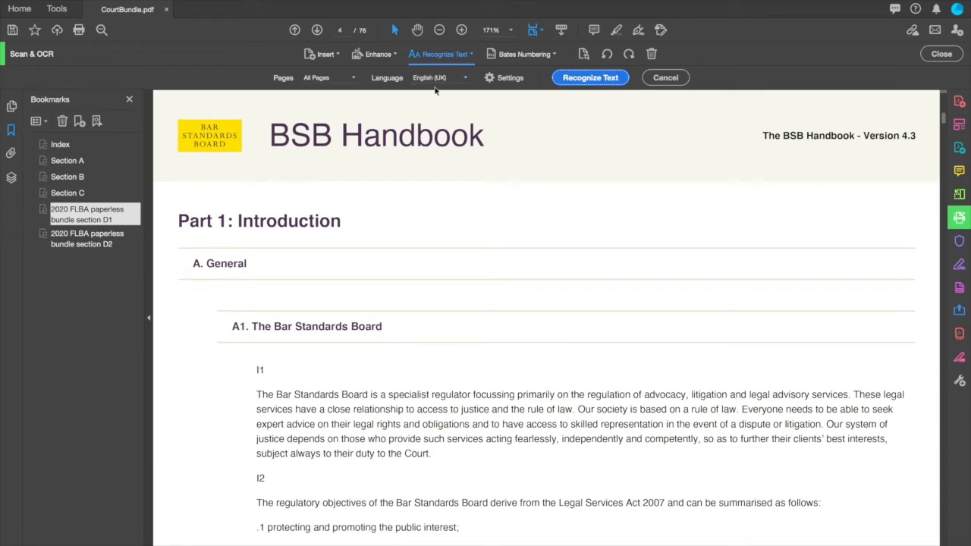
left_click(504, 79)
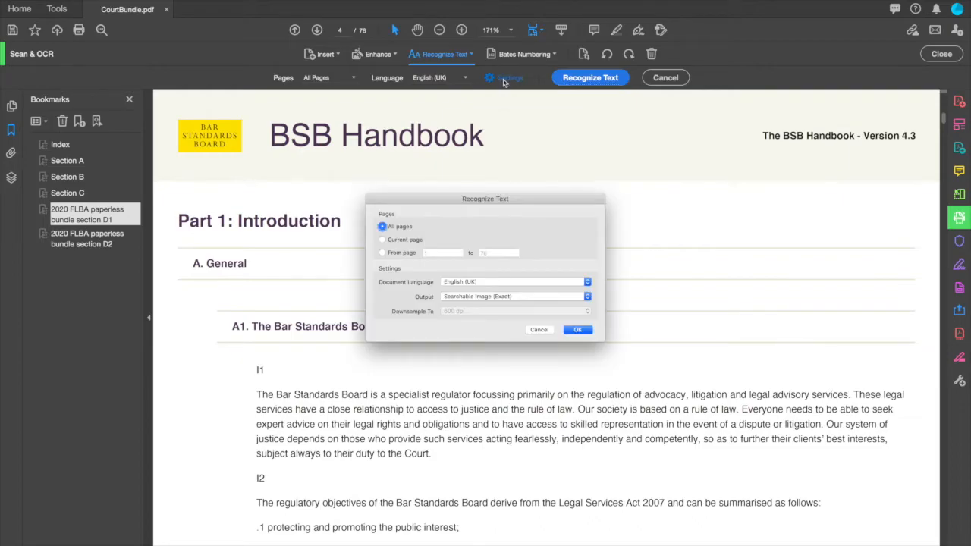
left_click(534, 298)
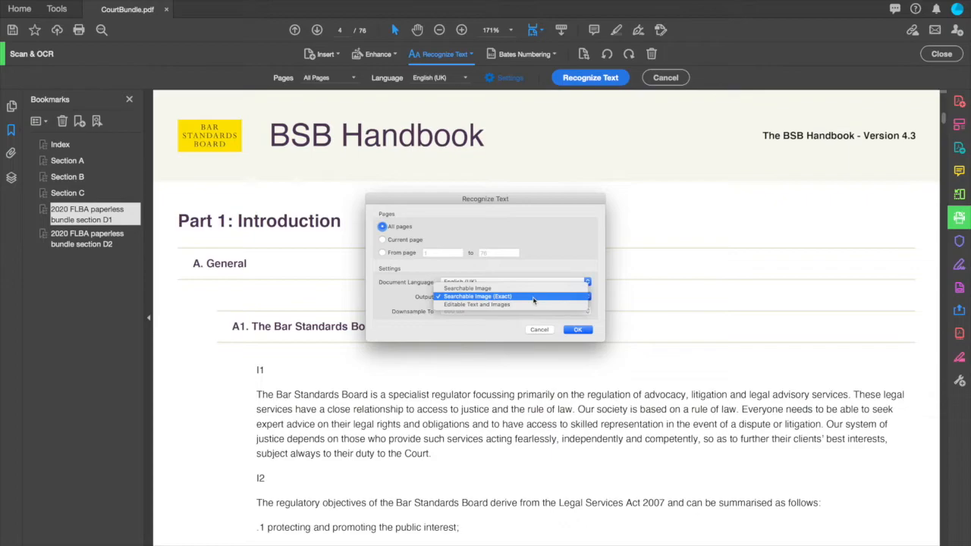
left_click(534, 296)
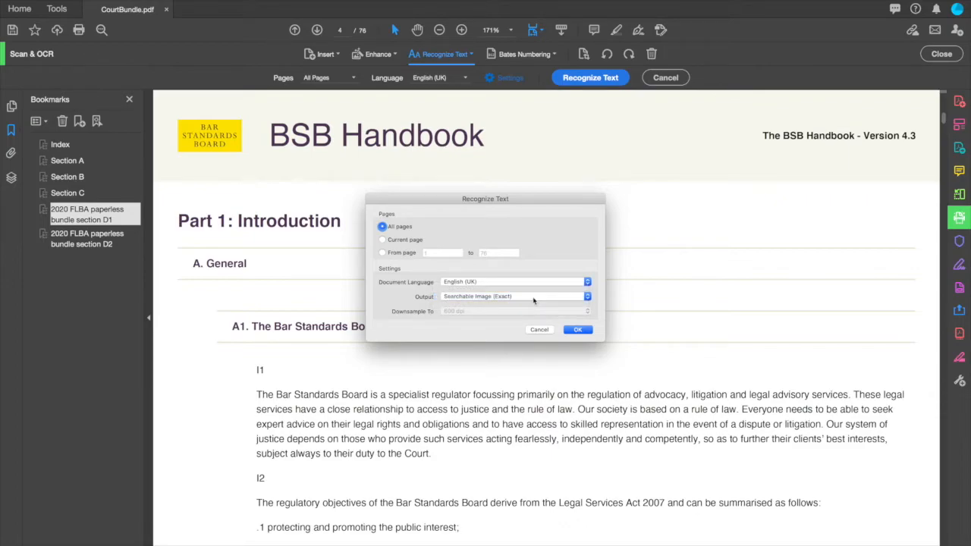
left_click(579, 330)
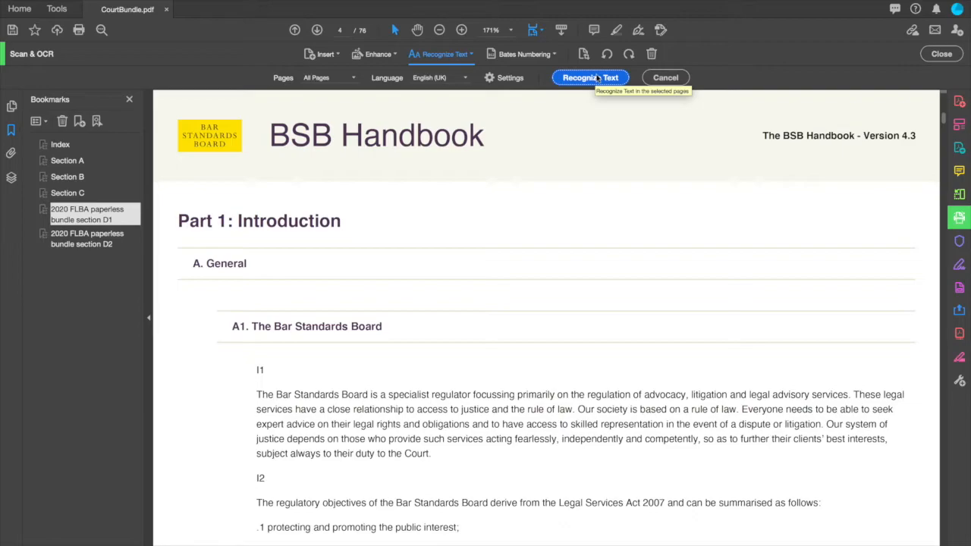
left_click(663, 78)
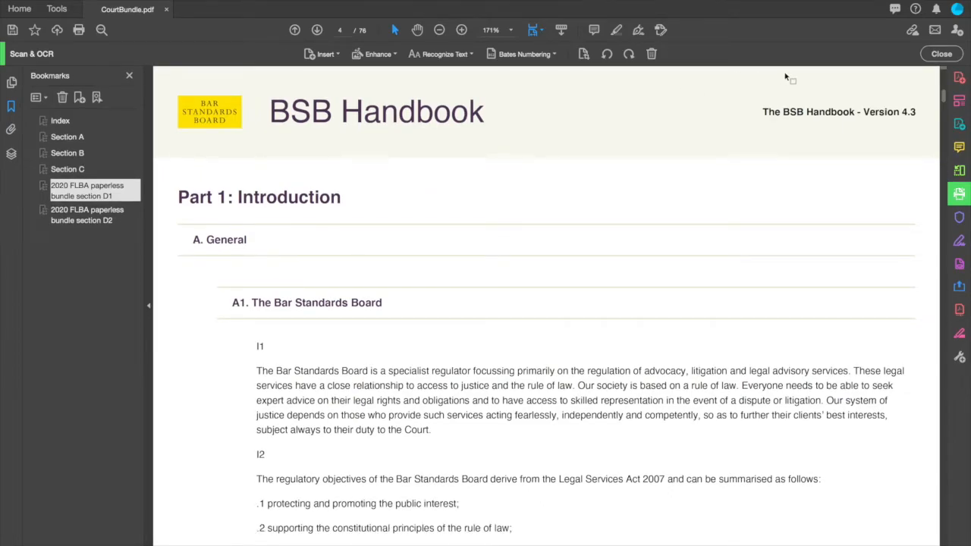
left_click(940, 54)
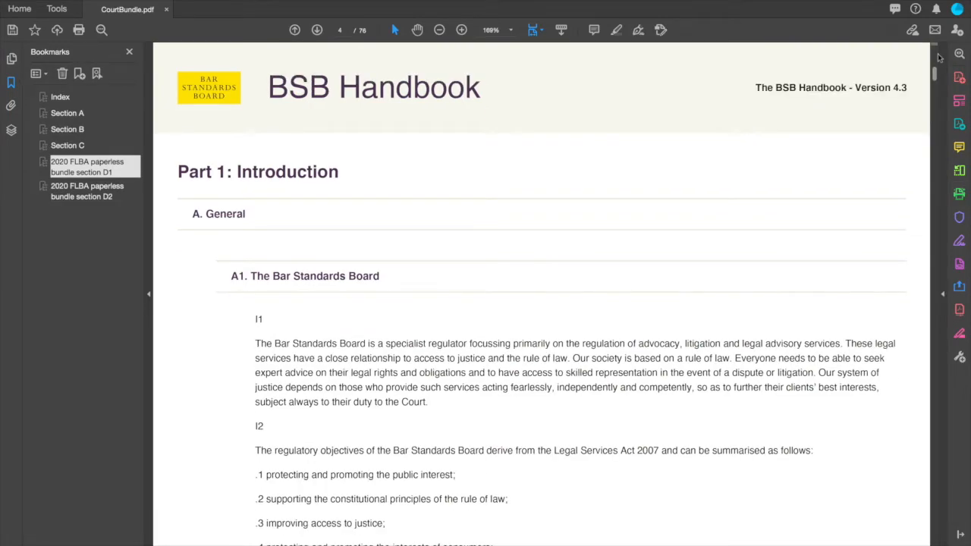
Examine the table of contents in the Index for the documents listed under each section
left_click(60, 97)
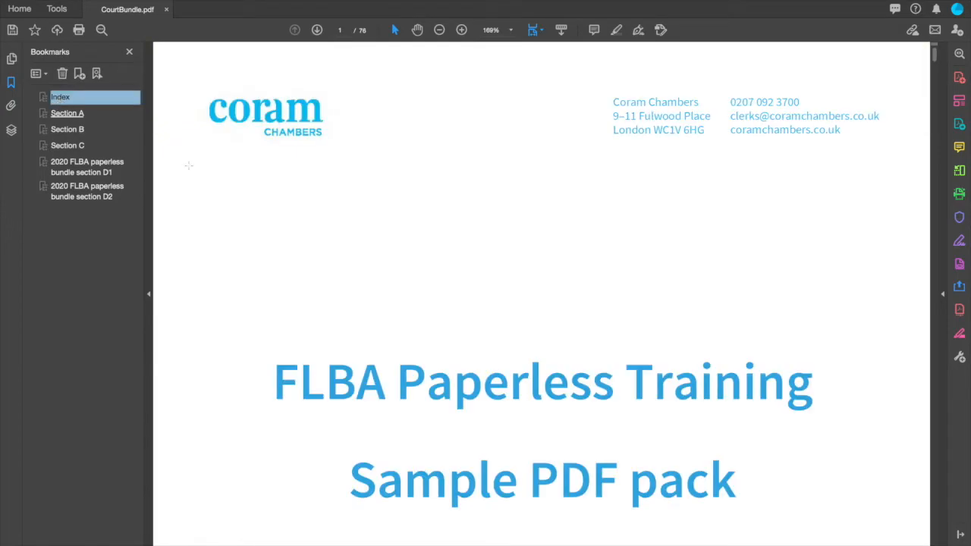
scroll(293, 254, "down", 3)
scroll(293, 254, "down", 5)
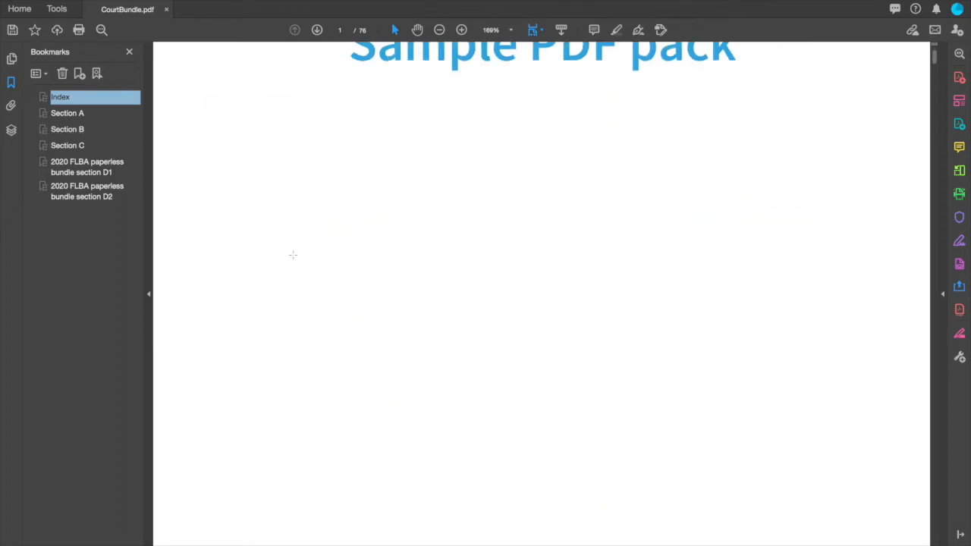
scroll(293, 254, "down", 5)
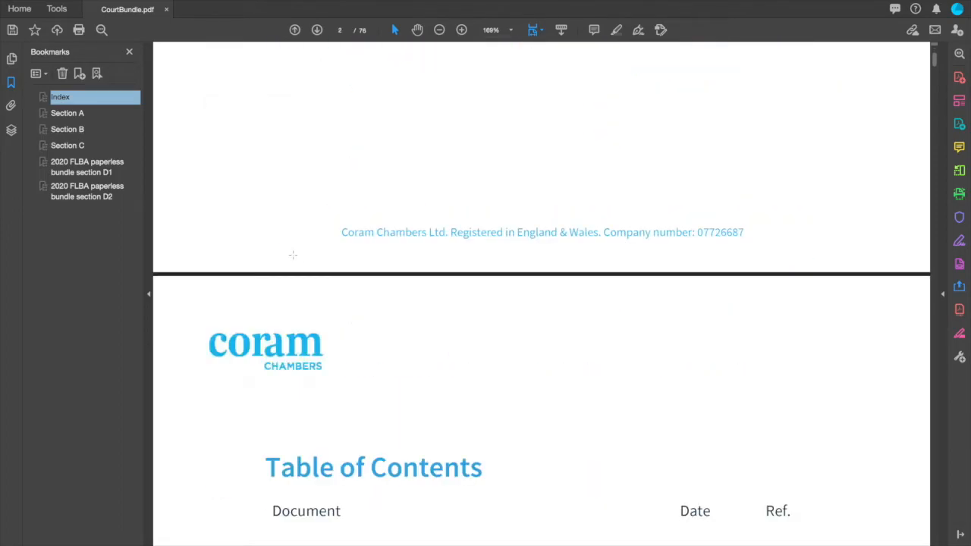
scroll(293, 255, "down", 3)
scroll(284, 338, "down", 3)
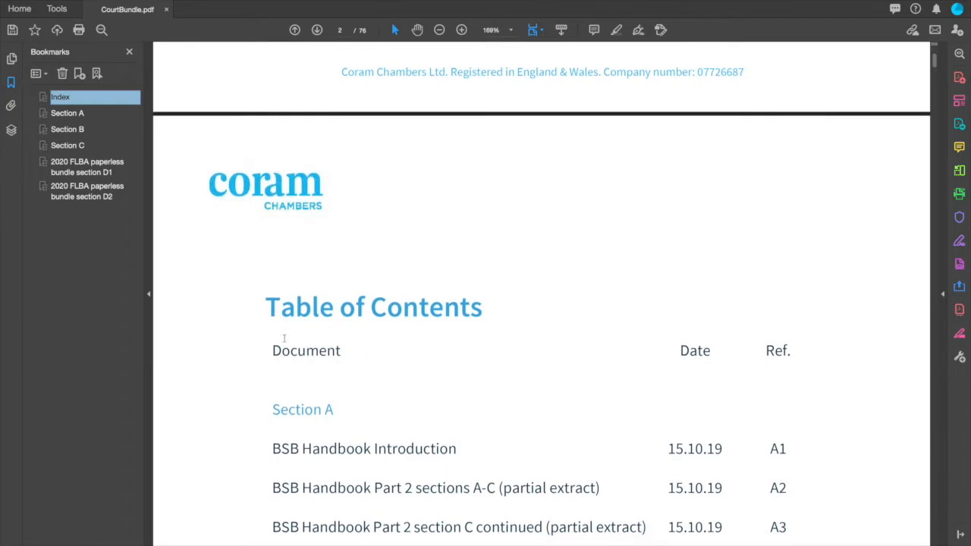
scroll(283, 339, "down", 2)
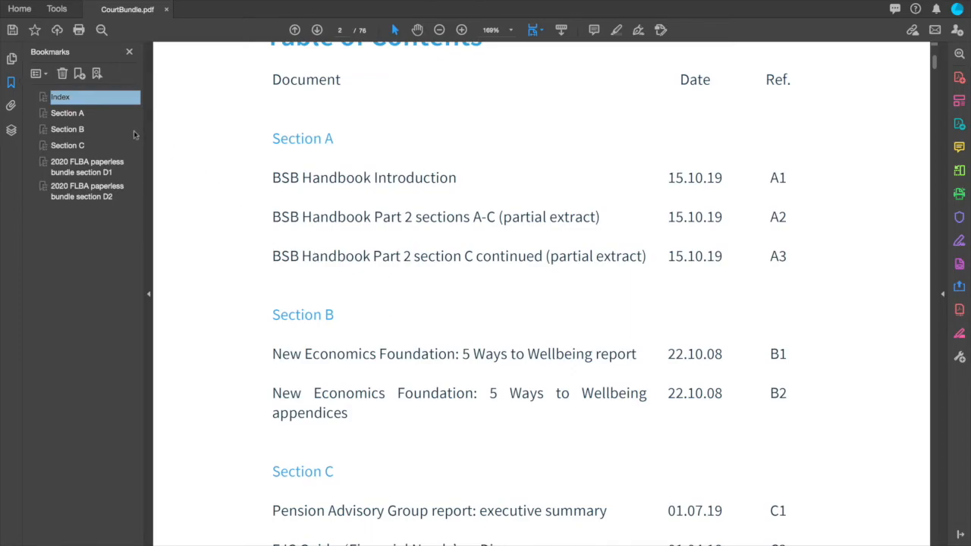
Create a bookmark from the A1 heading on the first page of Section A and nest it under the Section A bookmark
left_click(76, 116)
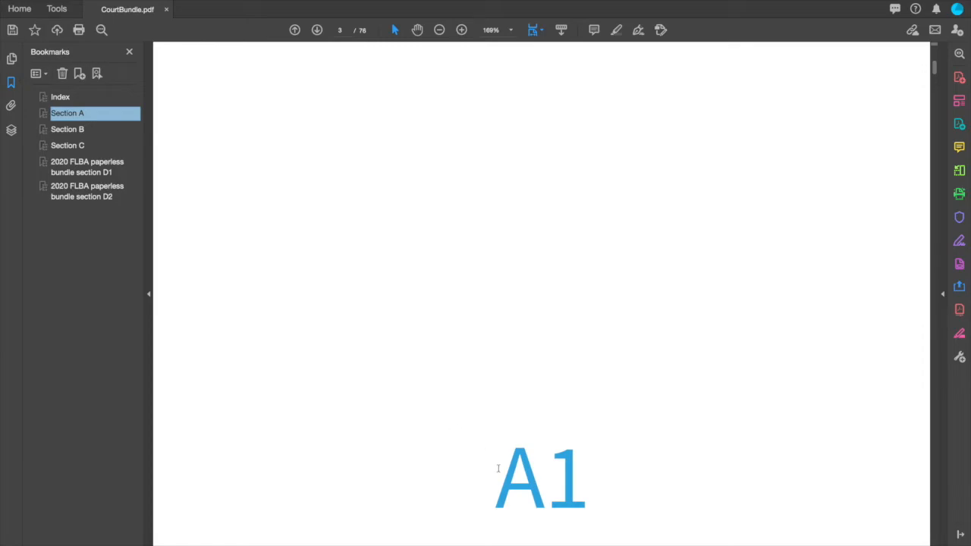
left_click_drag(494, 475, 583, 472)
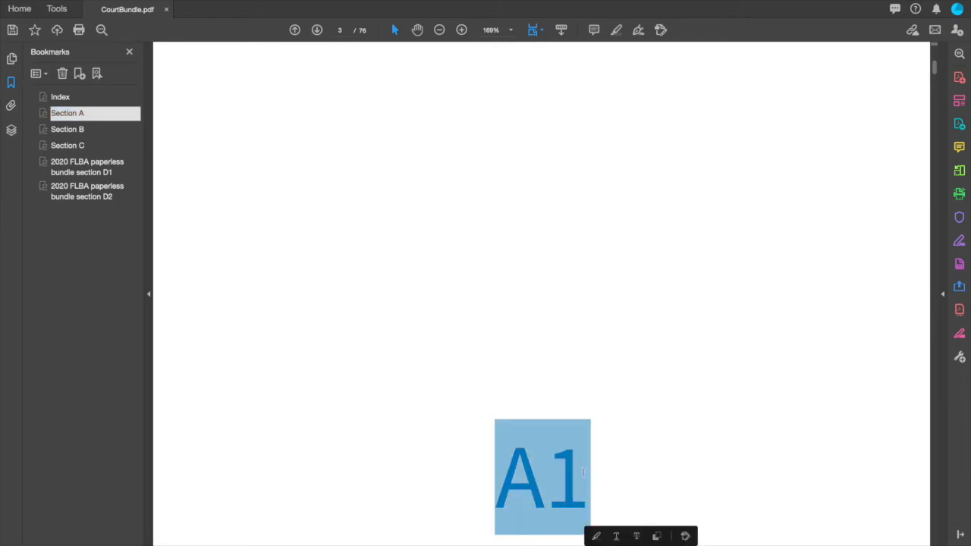
key("ctrl+b")
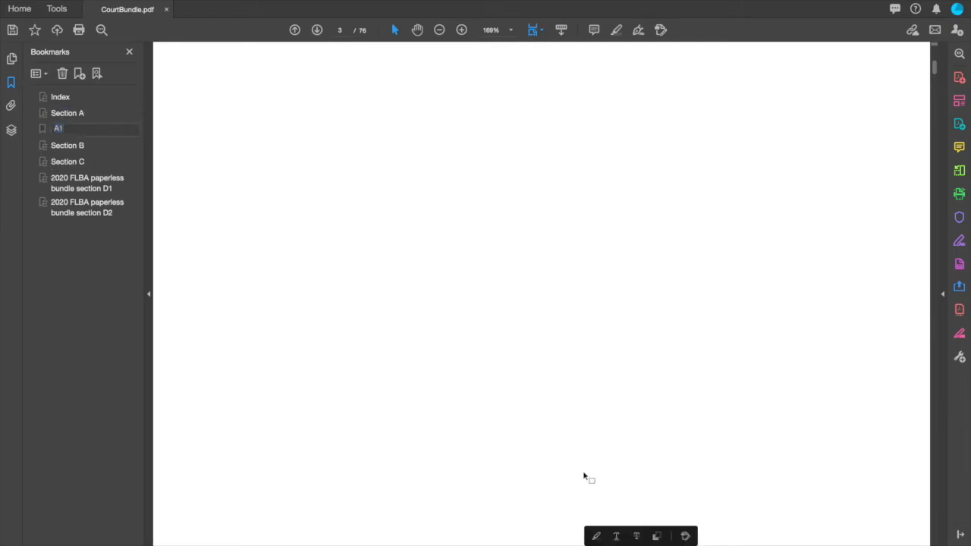
key("Return")
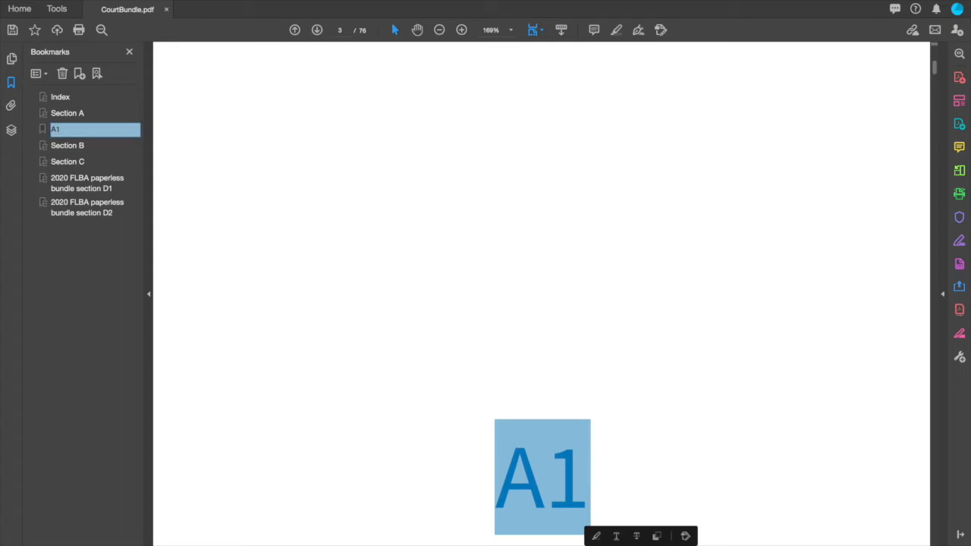
left_click_drag(43, 130, 66, 119)
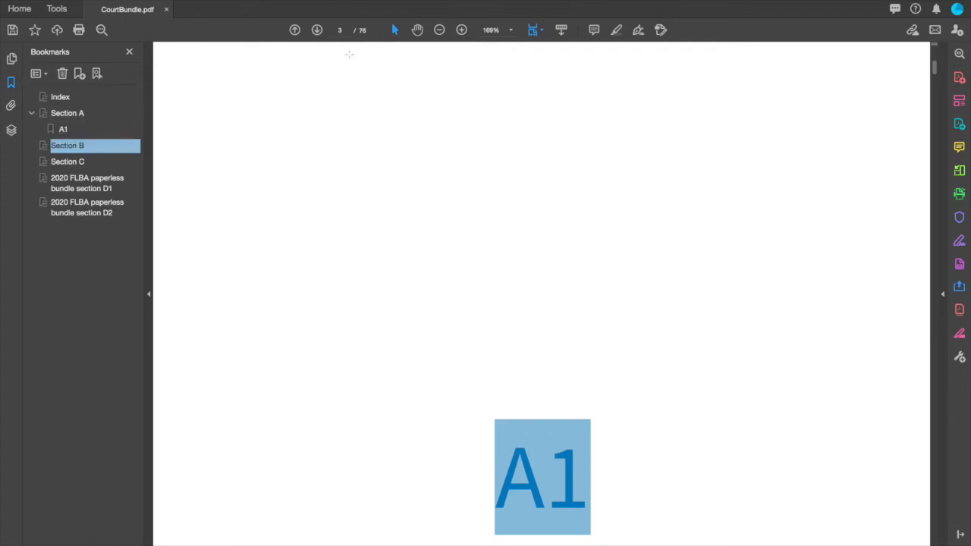
Find the A2 divider page in Section A and add a bookmark from its A2 heading
left_click(440, 30)
left_click(440, 31)
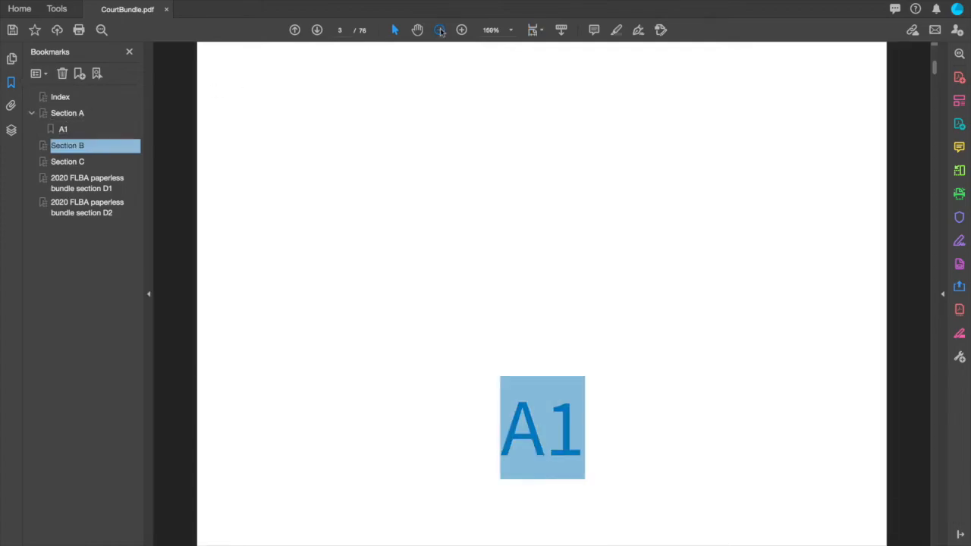
left_click(440, 30)
left_click(440, 31)
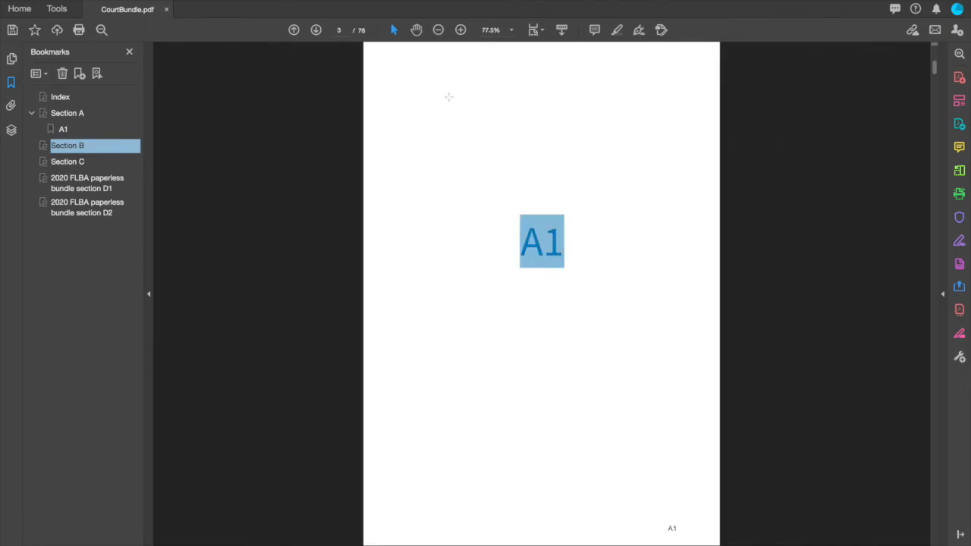
scroll(466, 192, "down", 3)
scroll(465, 194, "down", 15)
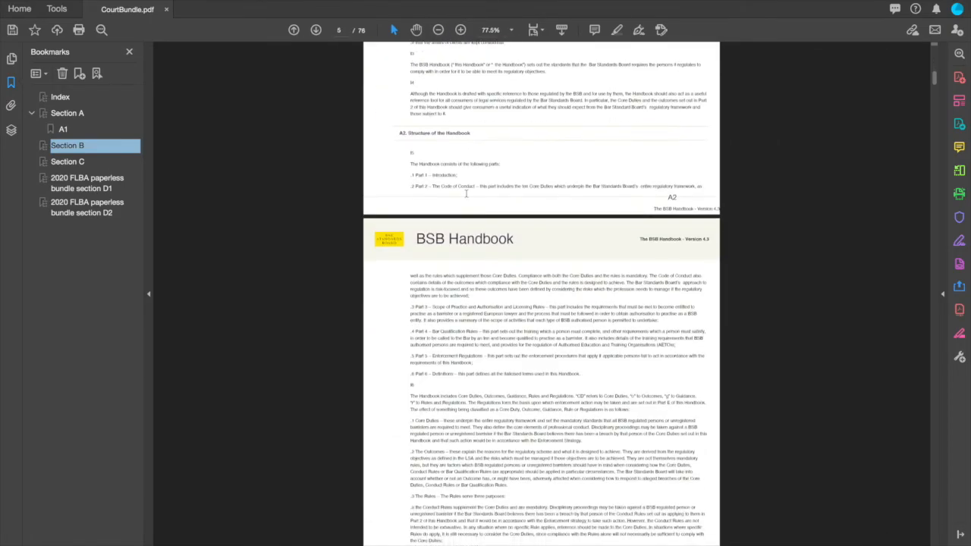
scroll(466, 193, "down", 12)
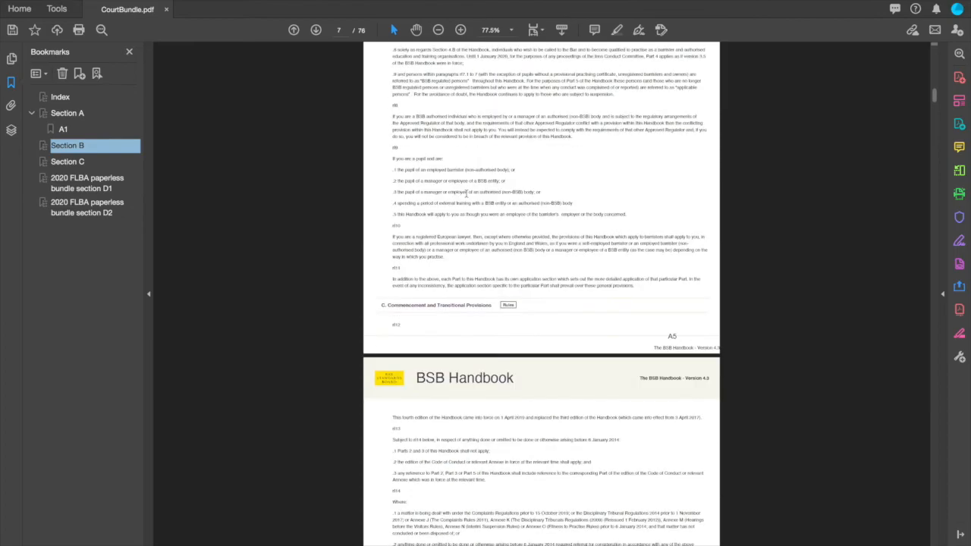
scroll(466, 198, "down", 4)
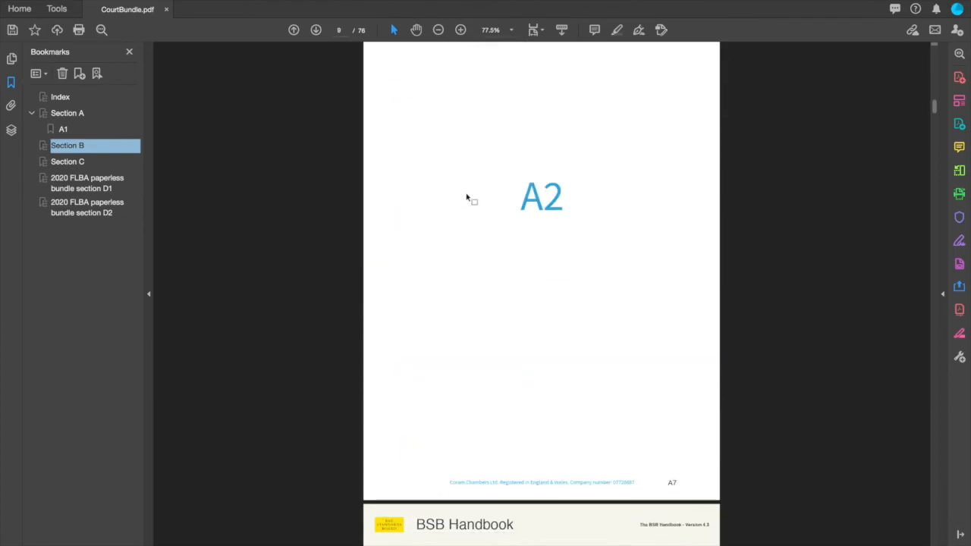
left_click(520, 182)
double_click(552, 183)
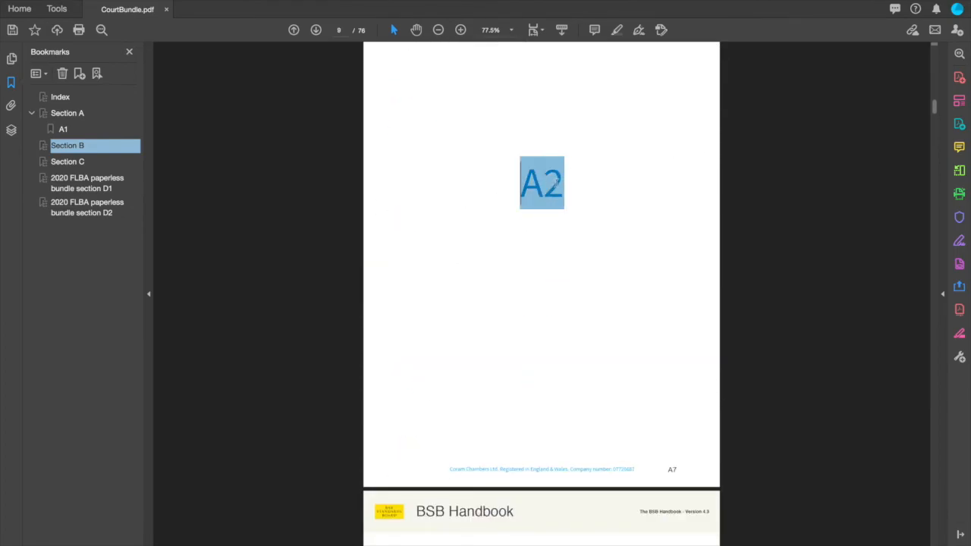
right_click(559, 187)
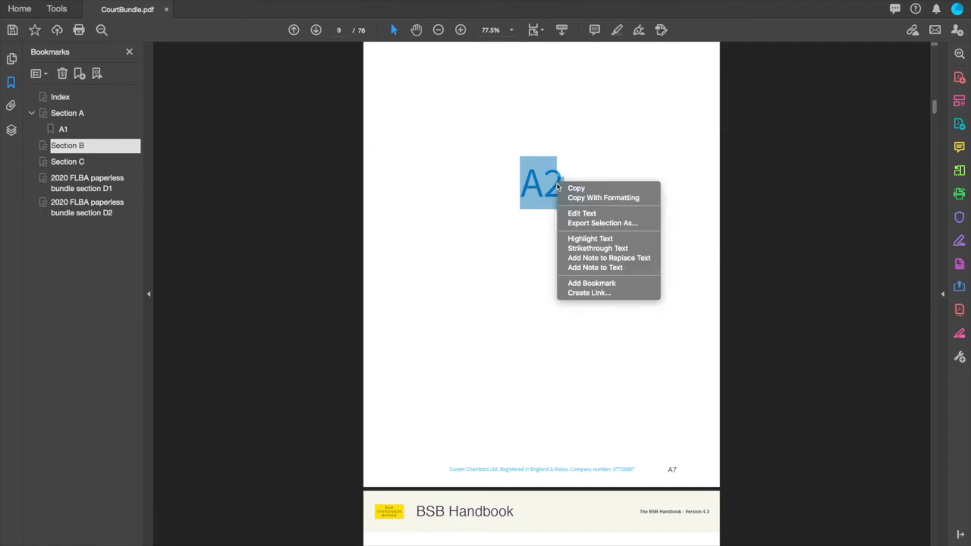
left_click(573, 283)
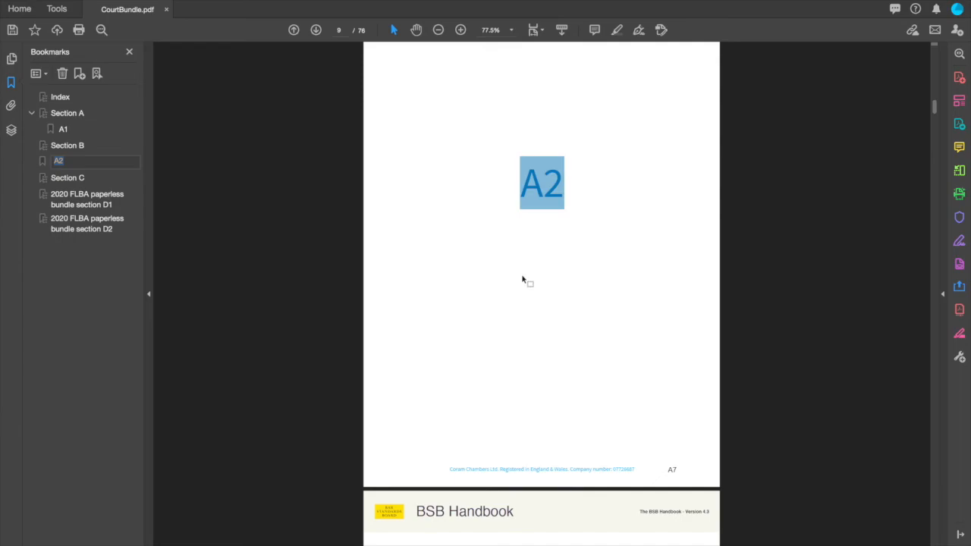
Rename the new A2 bookmark as Chronology and nest it under Section A, directly after A1
left_click(95, 164)
double_click(95, 164)
type("Chronology")
key("Return")
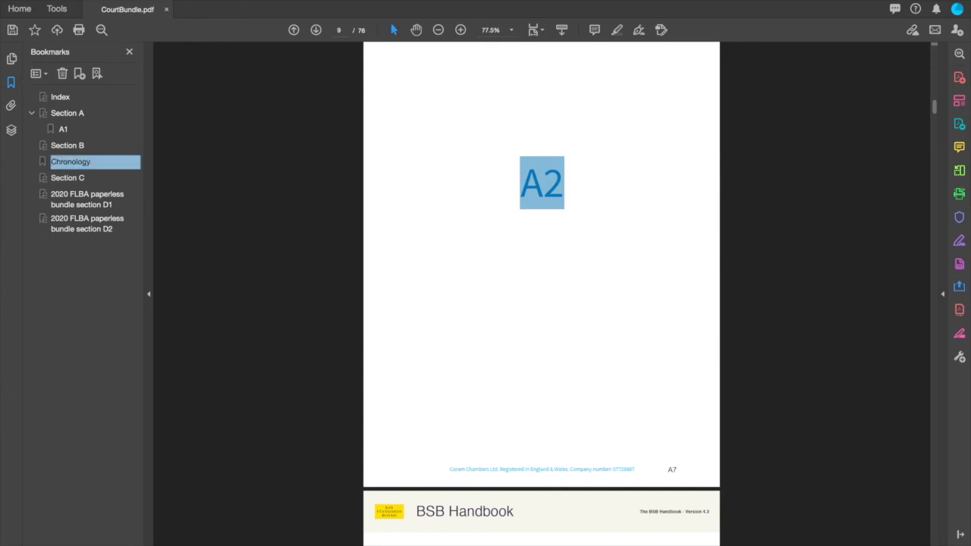
left_click_drag(44, 161, 43, 135)
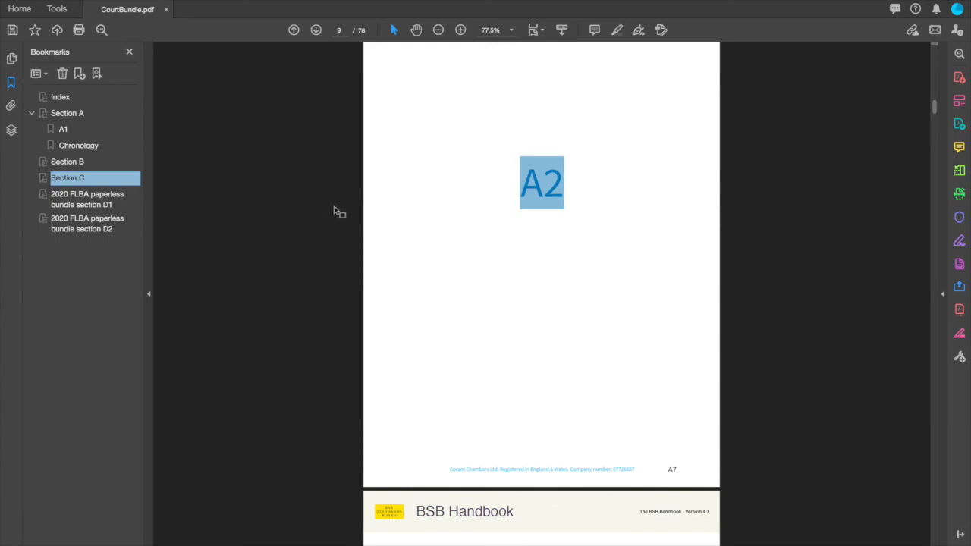
left_click(79, 145)
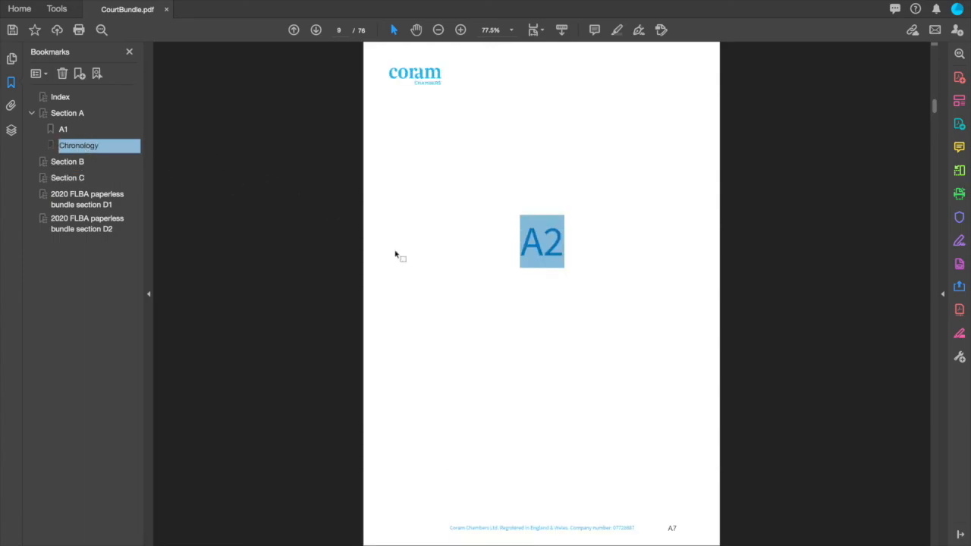